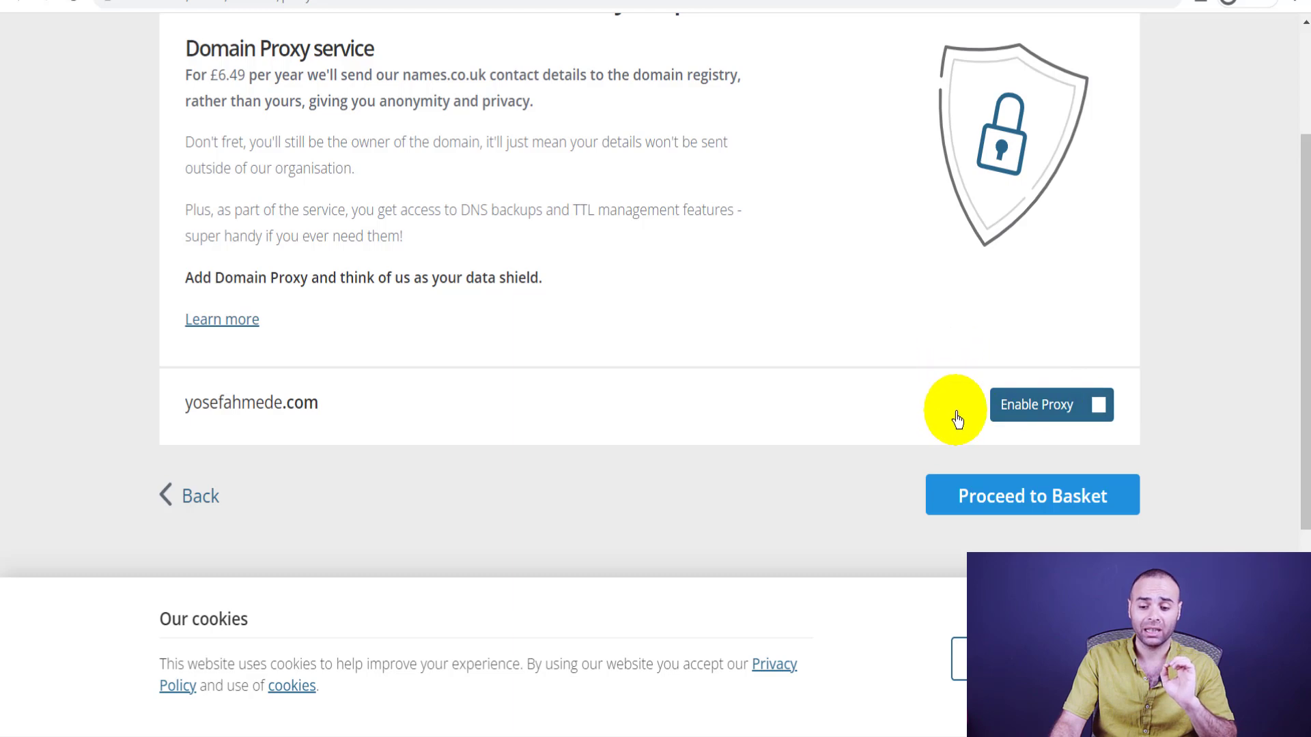
# Step: Skip the Domain Proxy add-on for yosefahmede.com and scroll the hosting offers page
pyautogui.click(1010, 512)
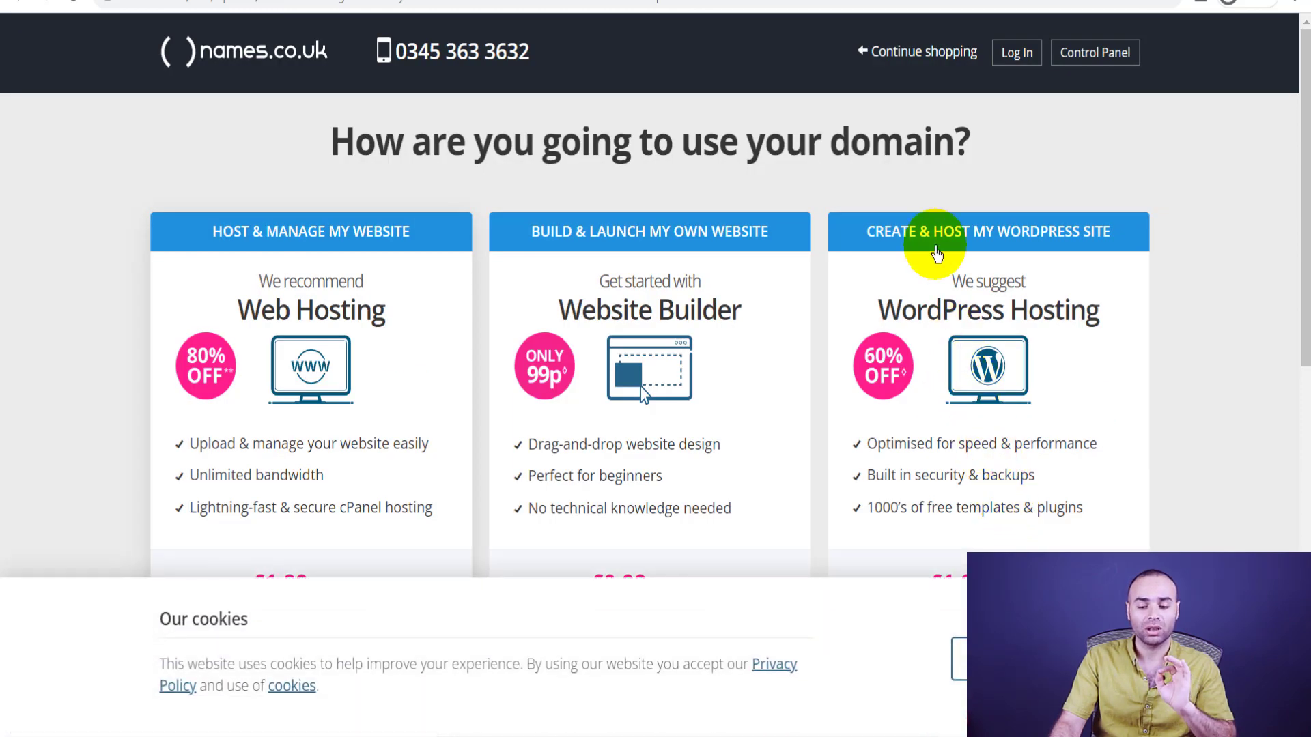
pyautogui.scroll(-4, 947, 273)
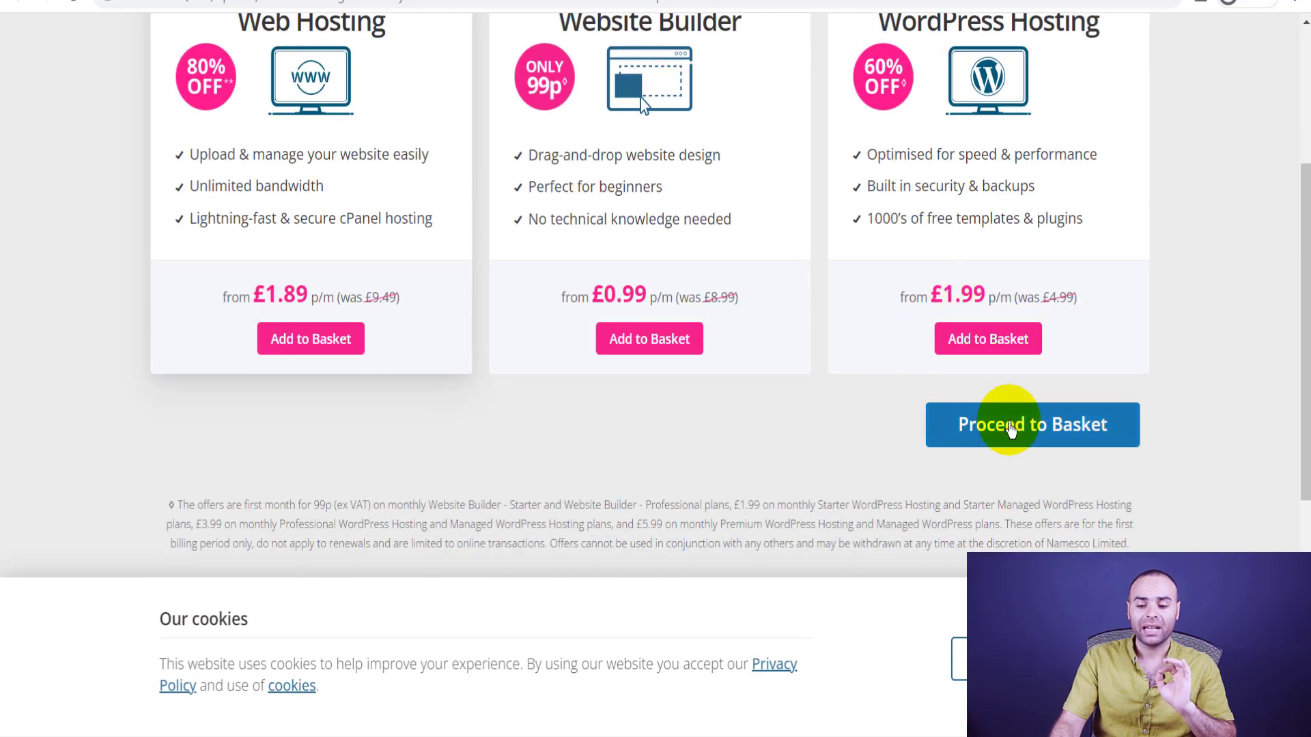
# Step: In the basket, accept cookies and remove the Email mailboxes, keeping the 1-year registration
pyautogui.click(1010, 425)
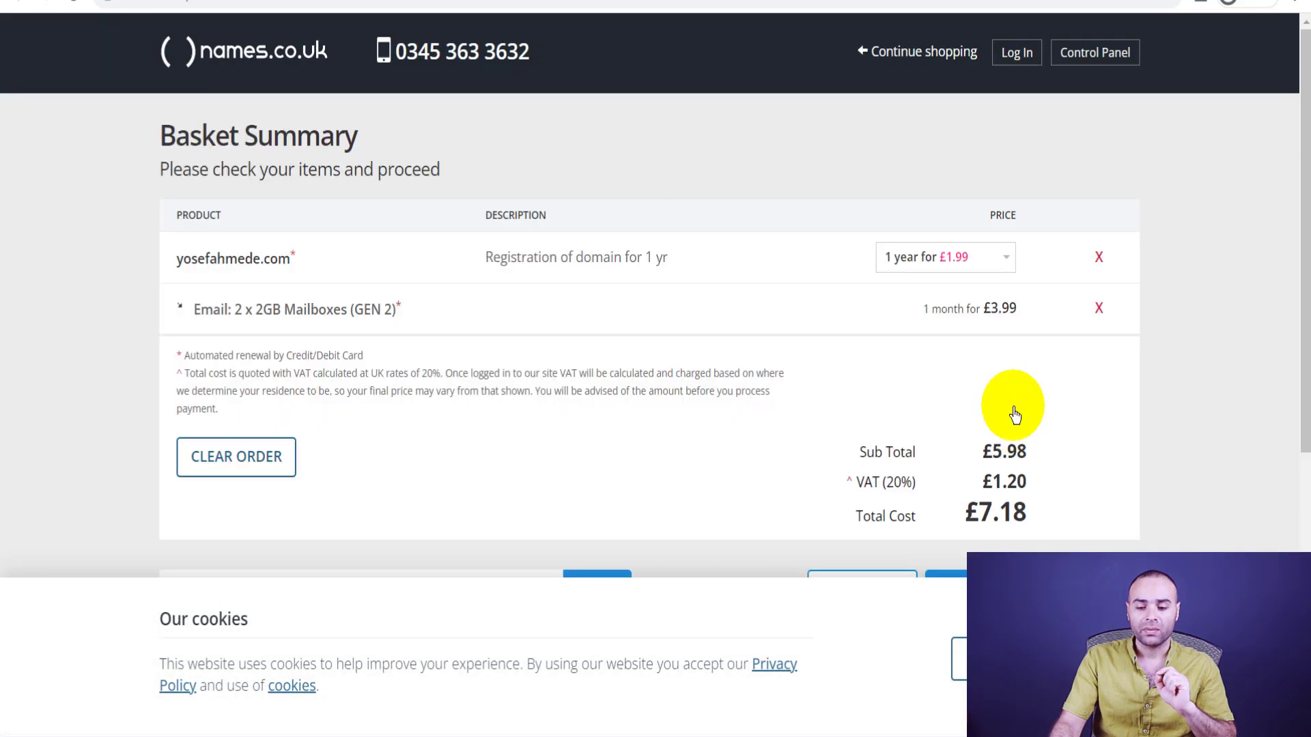
pyautogui.click(983, 659)
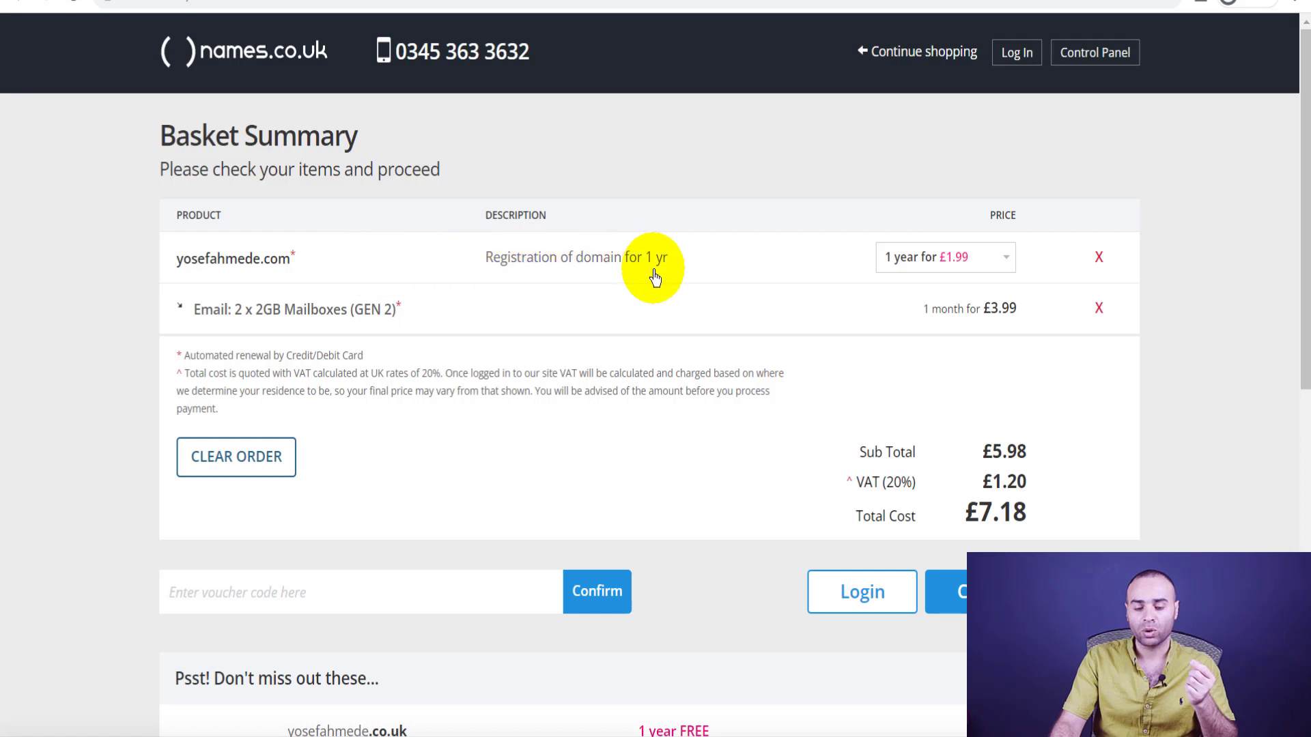
pyautogui.moveTo(668, 263); pyautogui.dragTo(584, 264)
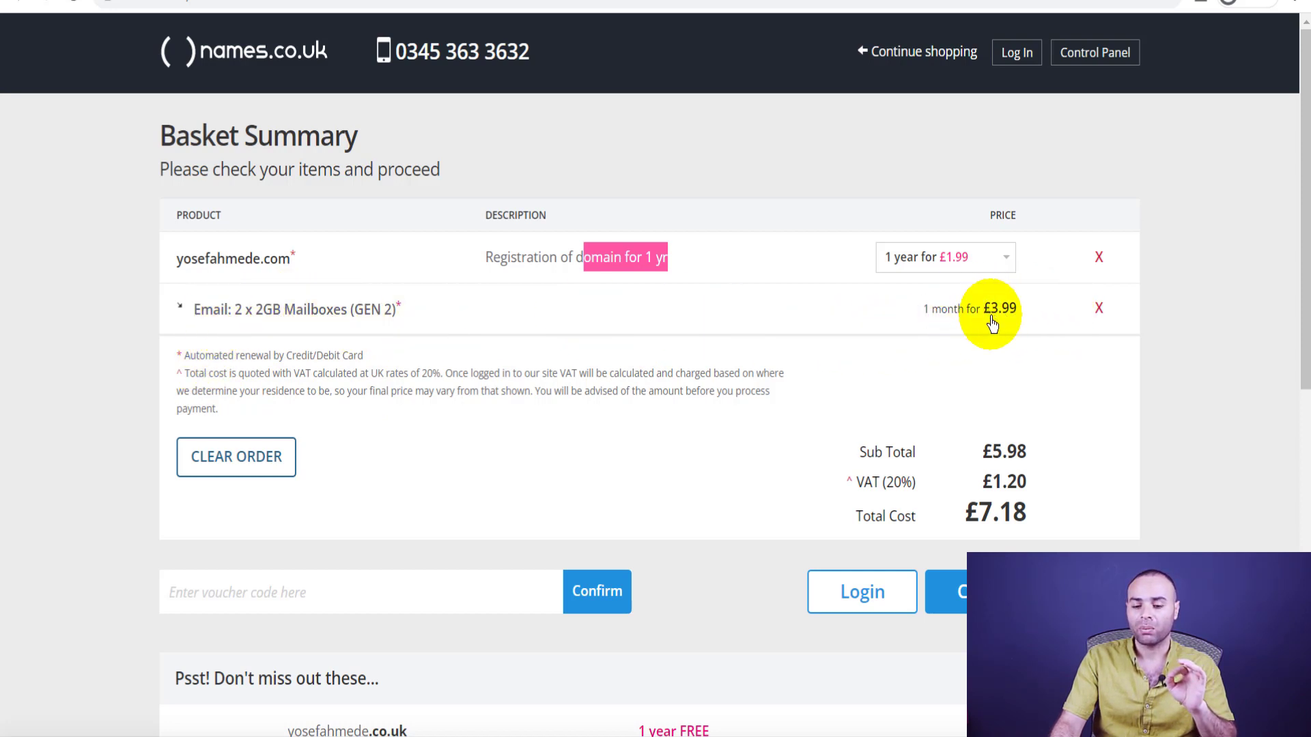
pyautogui.click(1099, 311)
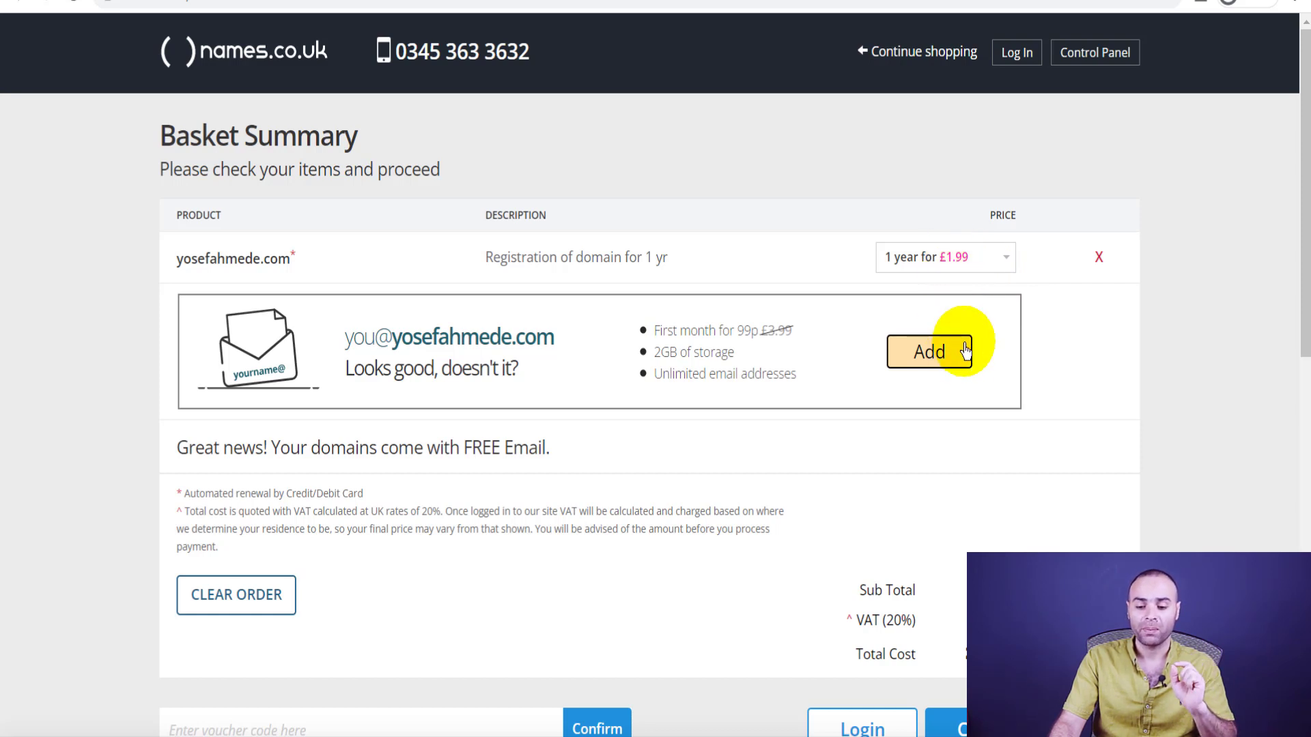
pyautogui.scroll(-3, 965, 382)
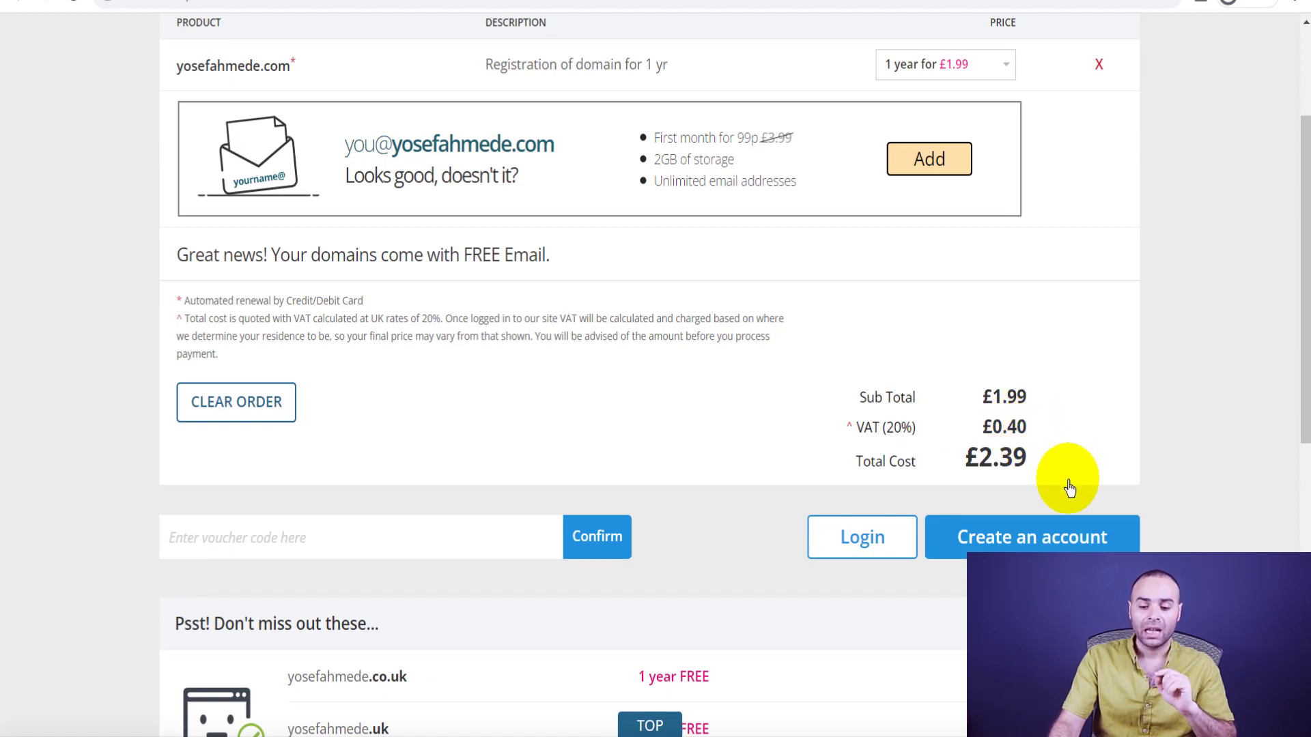
# Step: Start a new names.co.uk account and enter a memorable word under Login and Security
pyautogui.click(1006, 544)
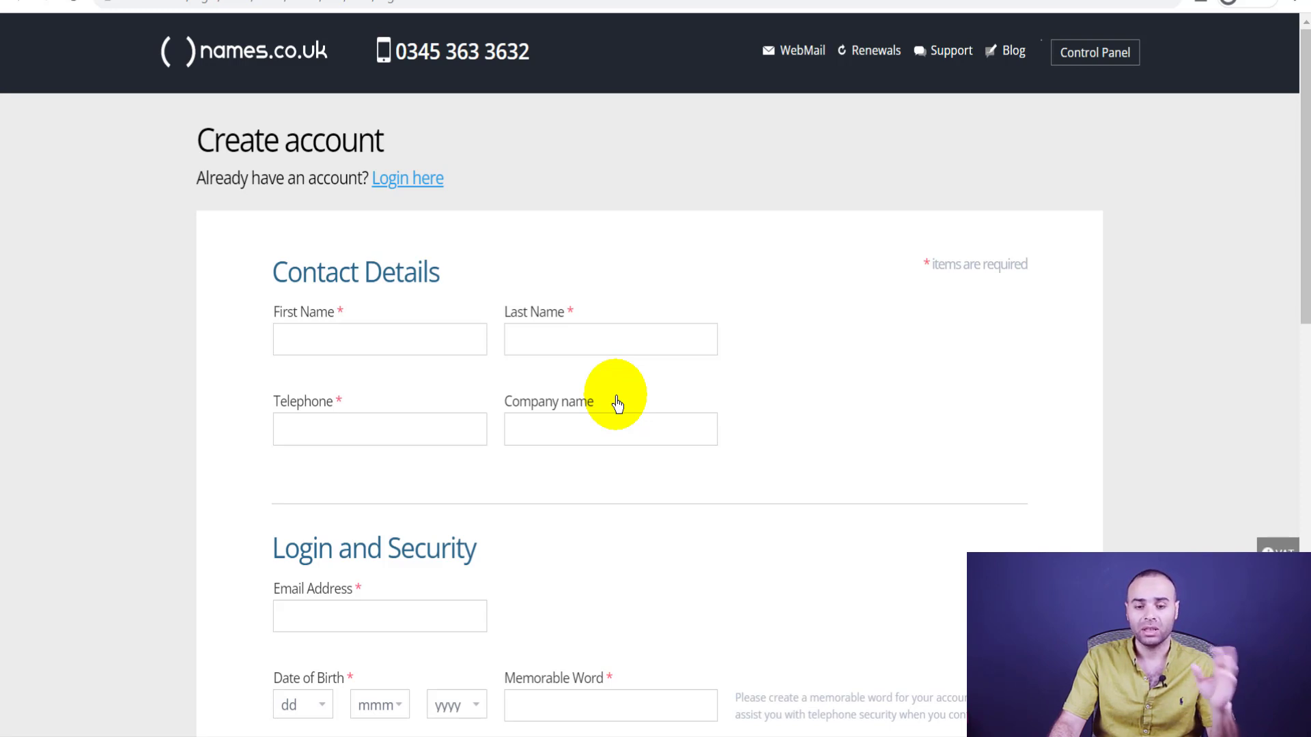
pyautogui.scroll(-1, 407, 316)
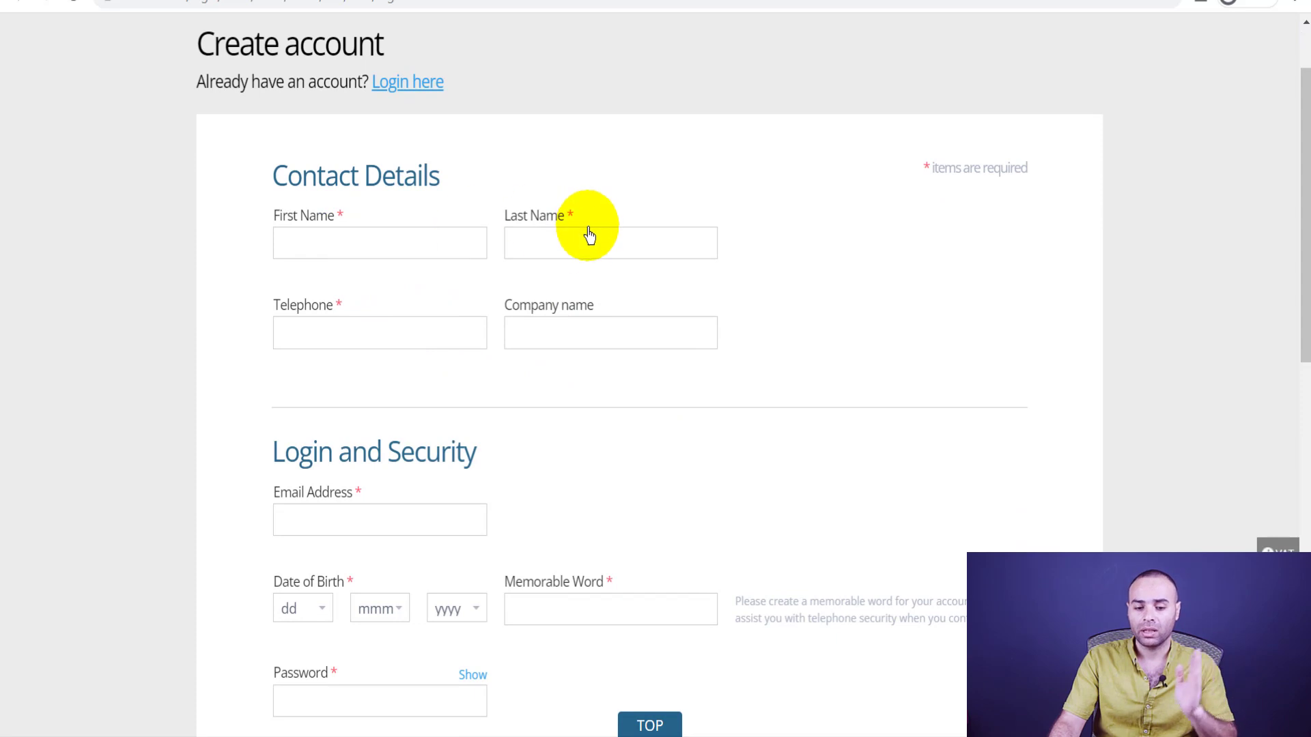
pyautogui.scroll(-2, 361, 297)
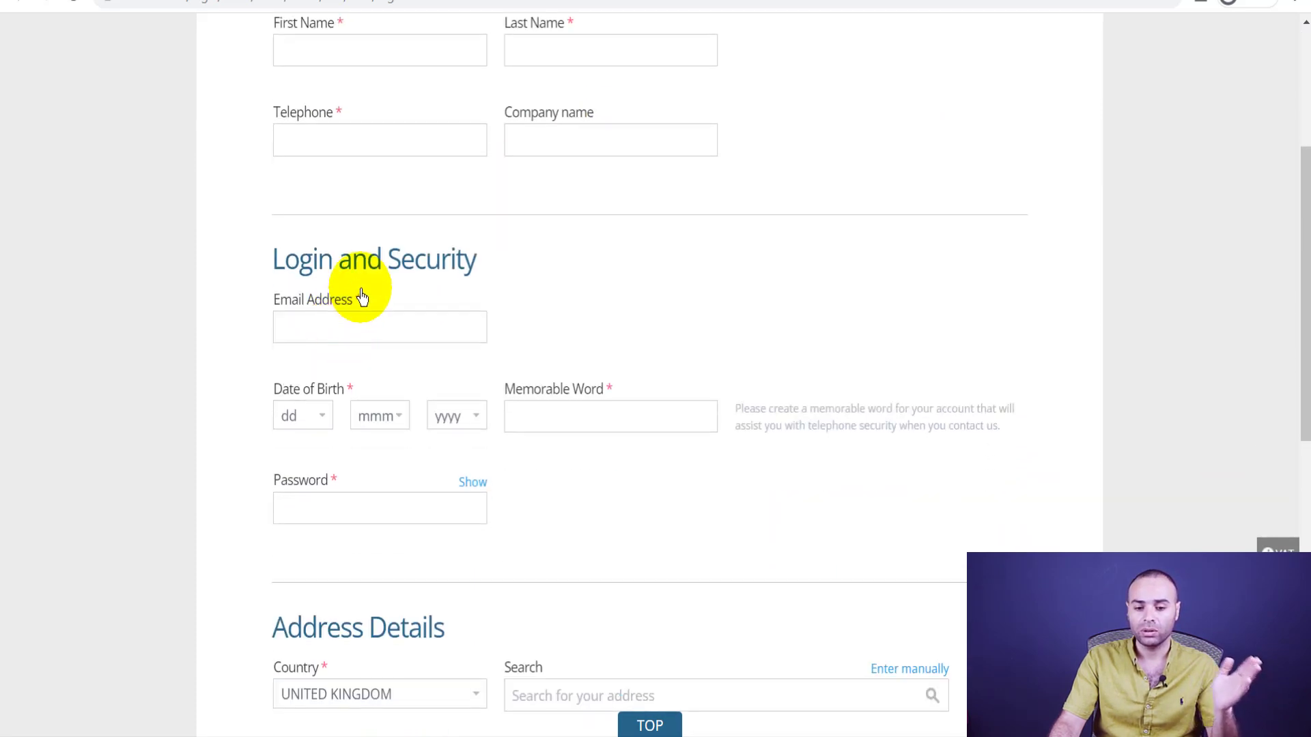
pyautogui.scroll(-1, 362, 294)
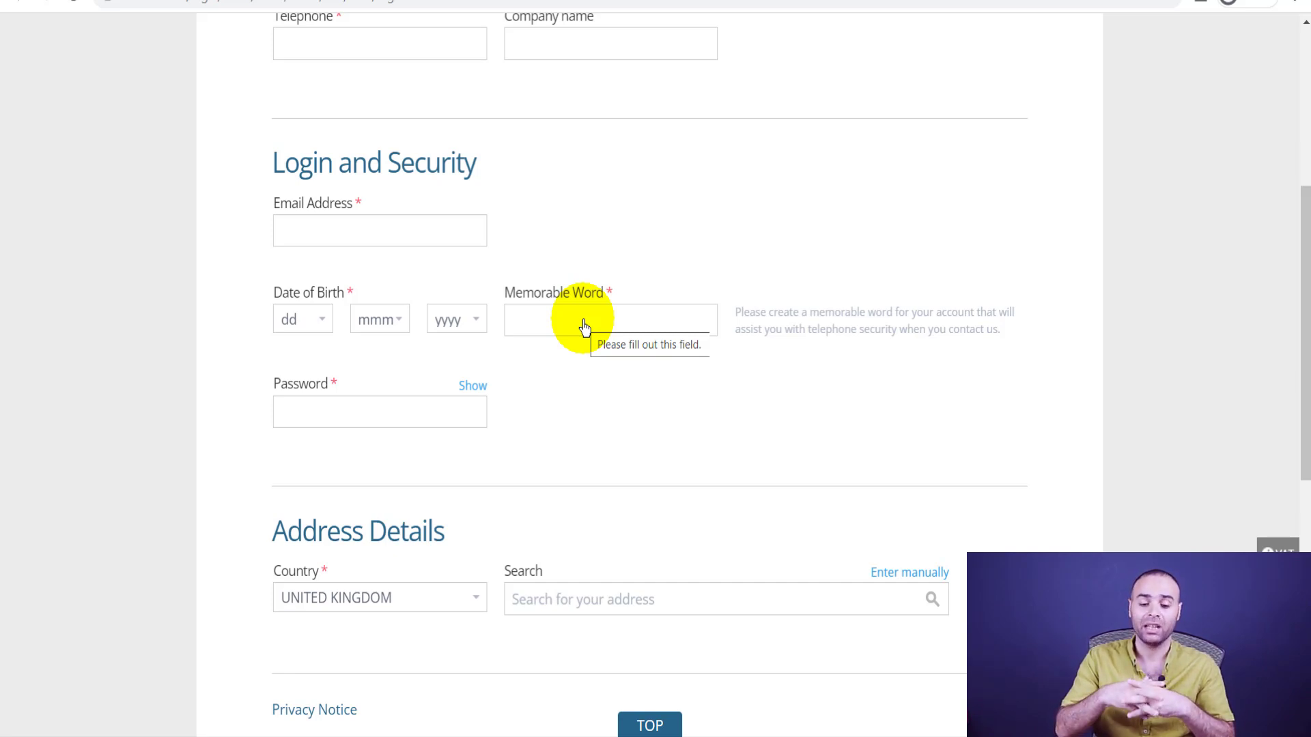
pyautogui.click(583, 328)
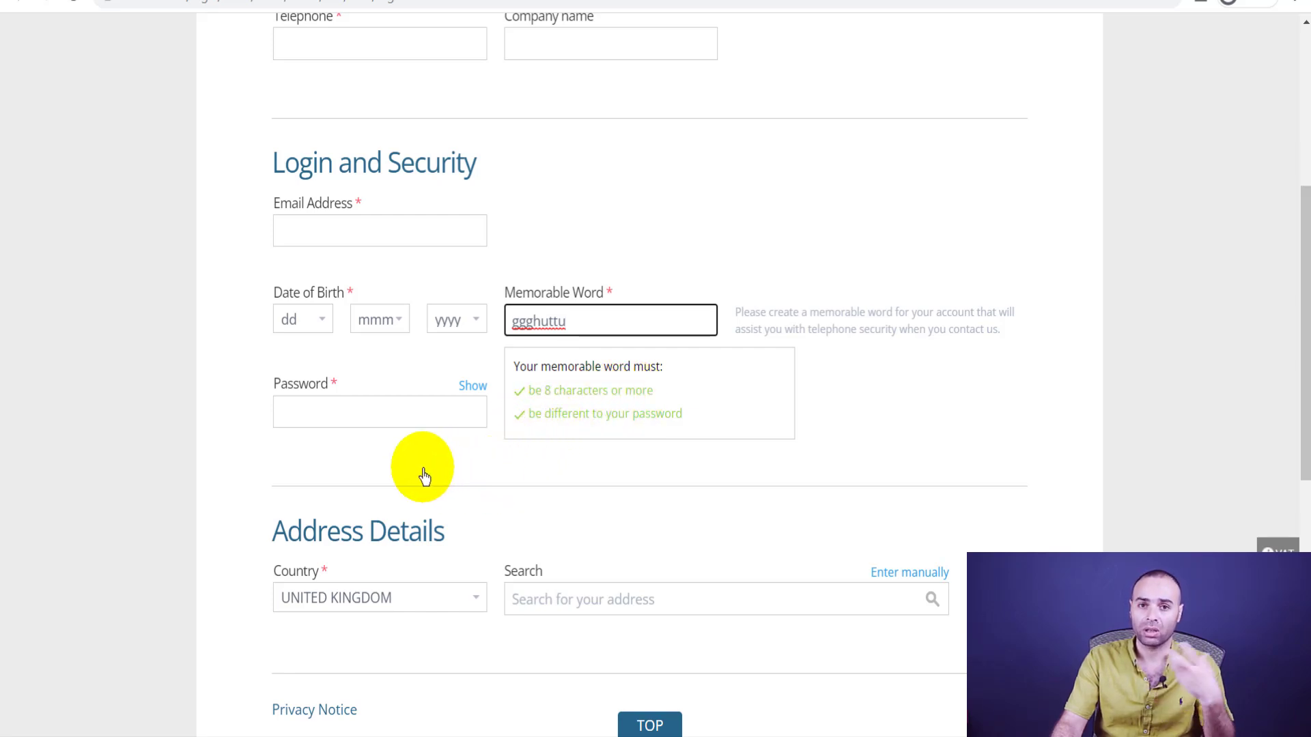
pyautogui.click(286, 434)
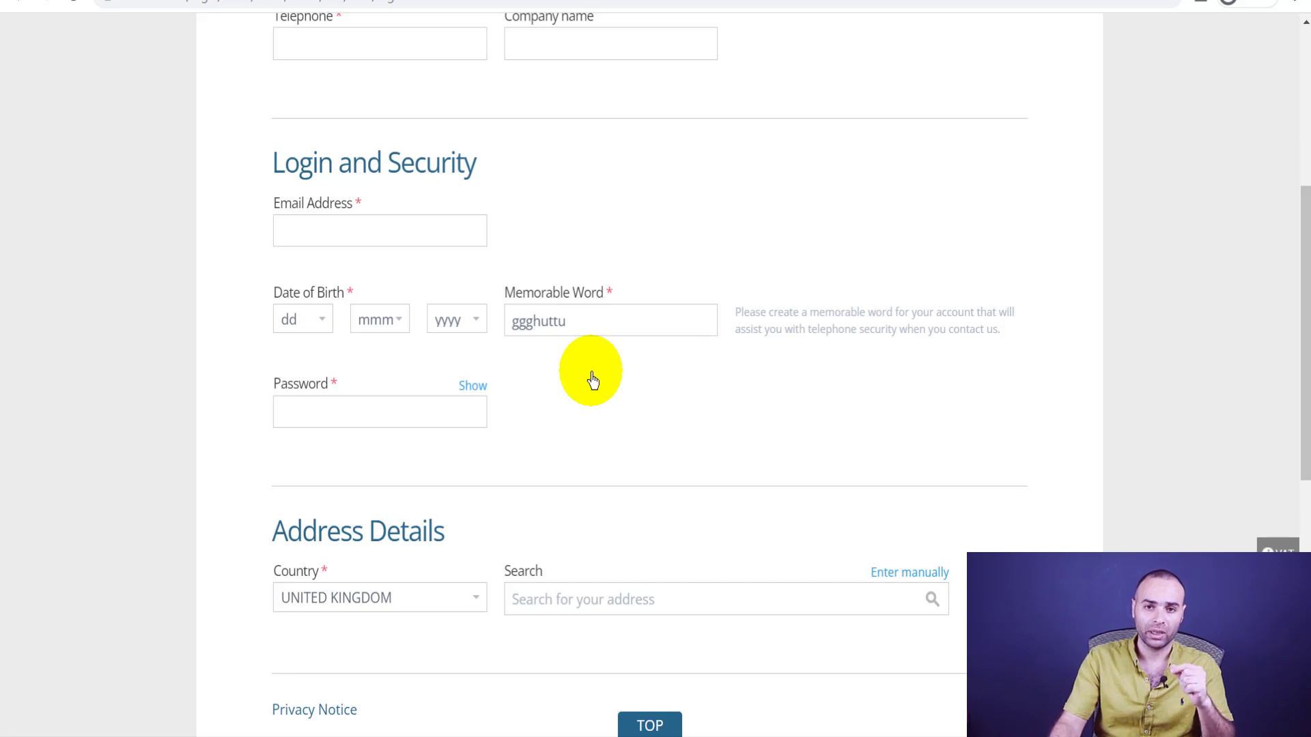
# Step: Set the Address Details country to Egypt on the registration form
pyautogui.scroll(-3, 623, 377)
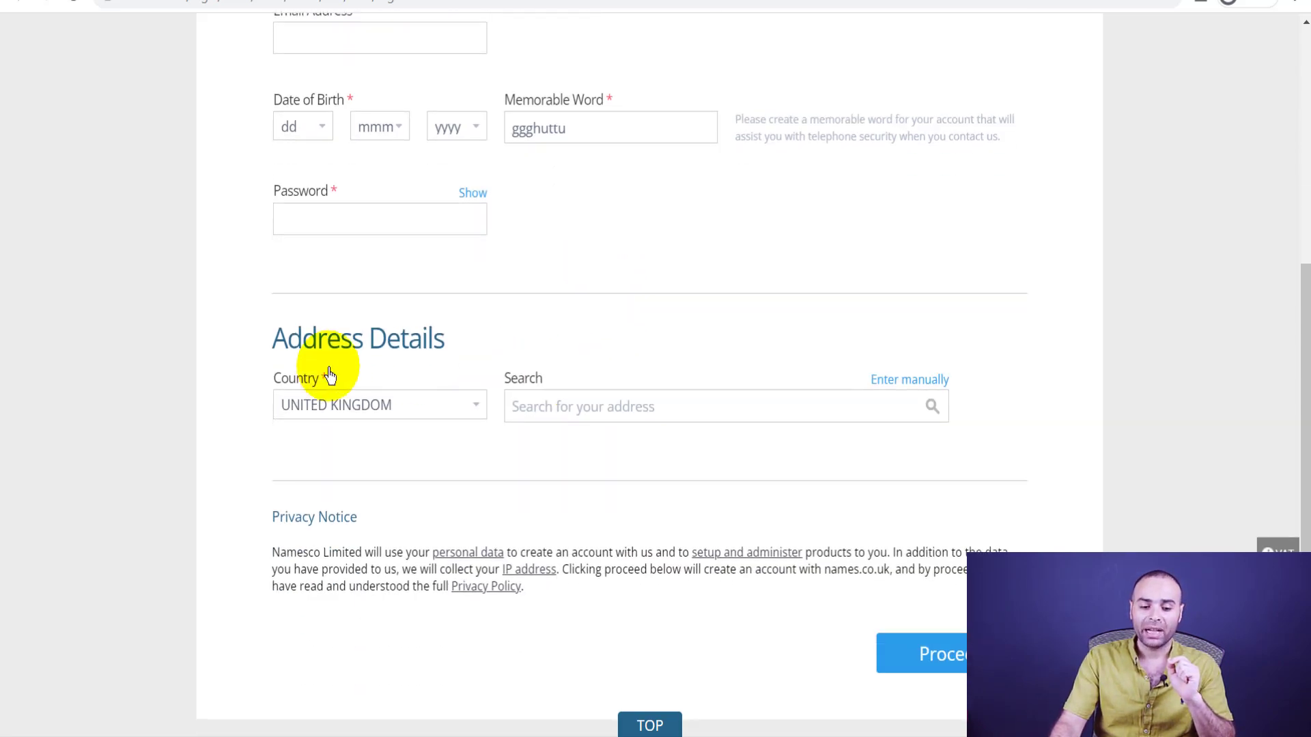
pyautogui.click(454, 413)
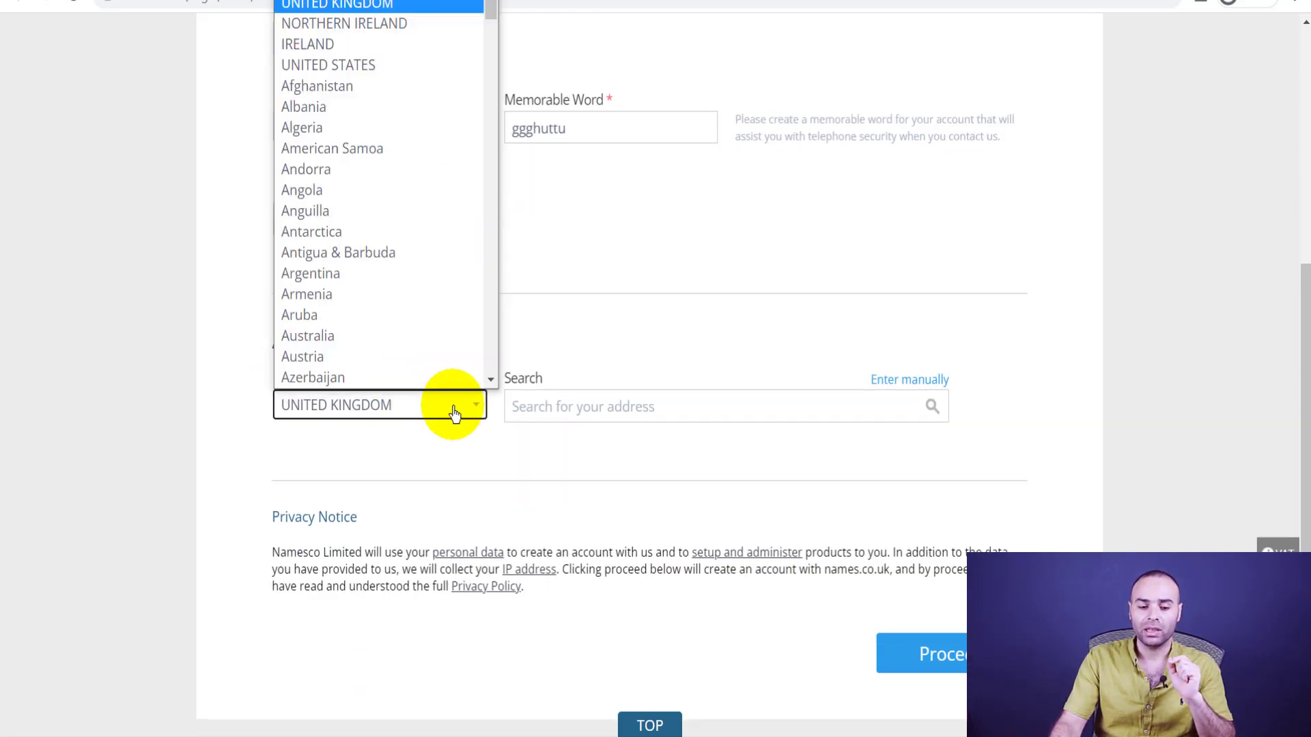
pyautogui.scroll(-6, 383, 167)
pyautogui.scroll(-9, 383, 181)
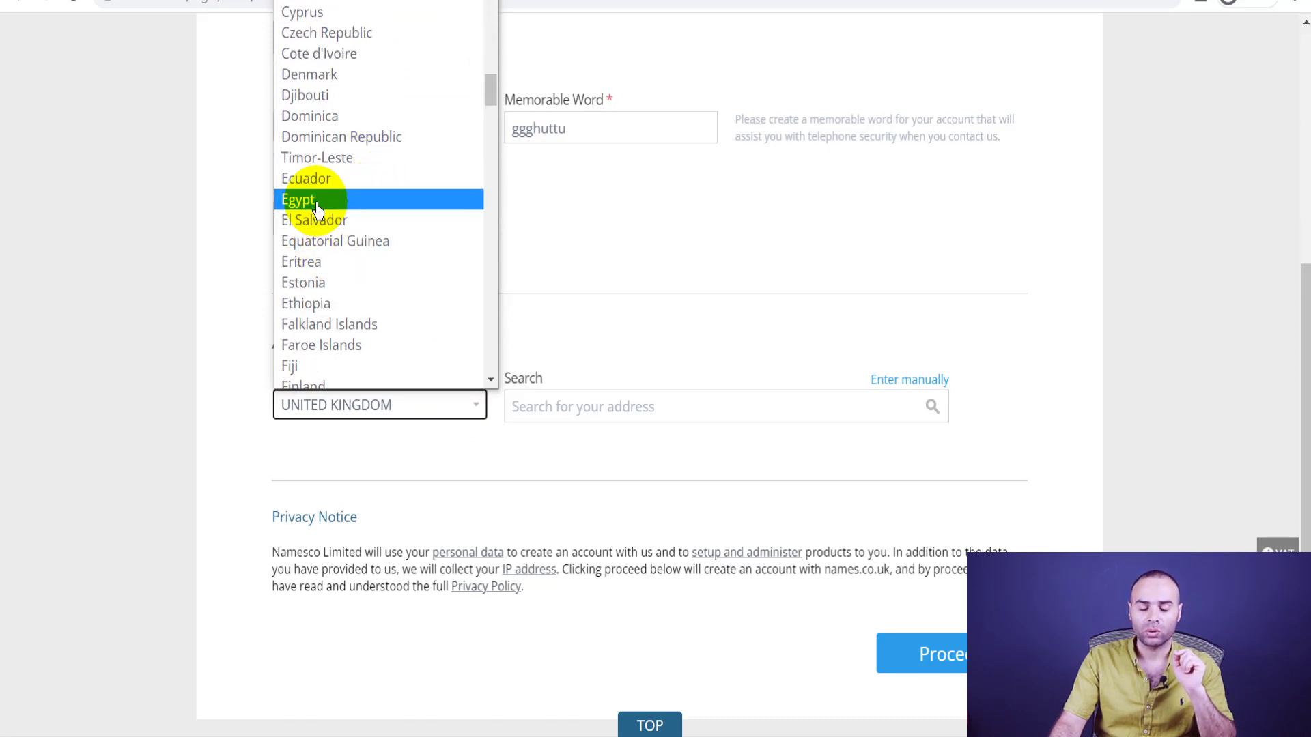
pyautogui.click(310, 200)
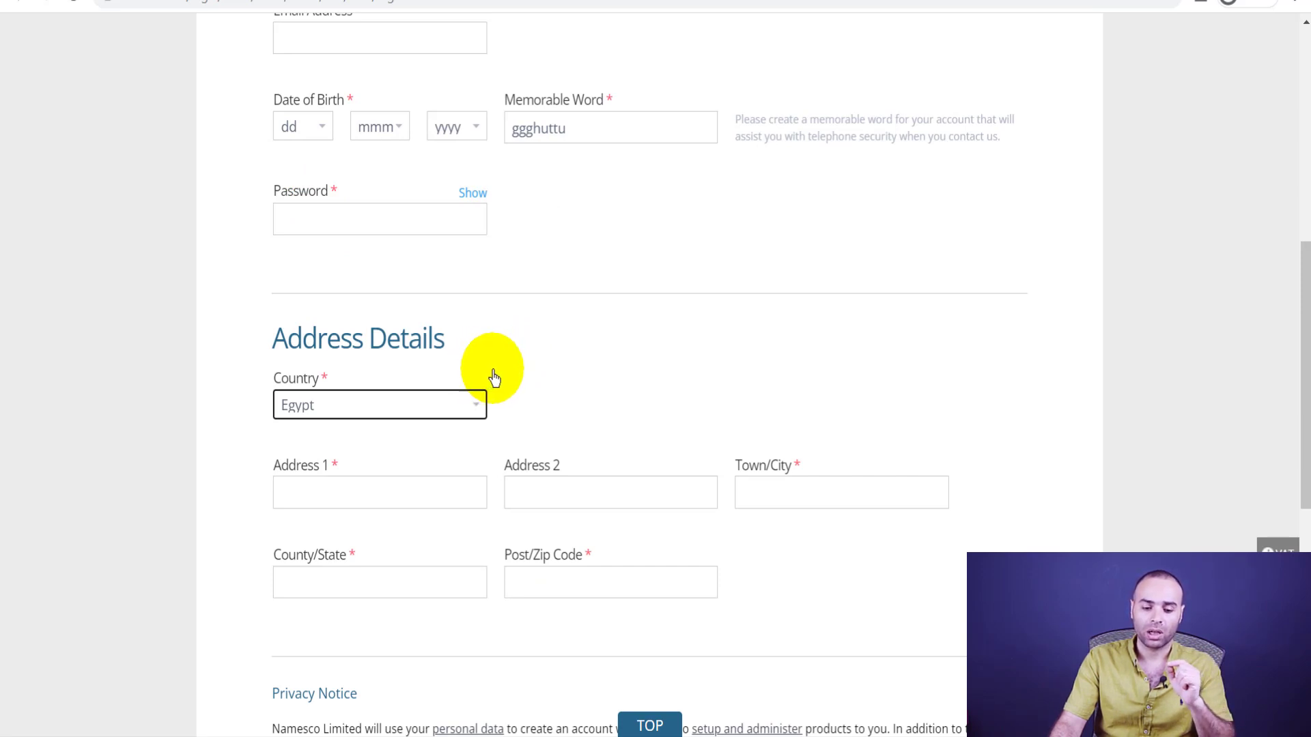
pyautogui.scroll(-1, 437, 372)
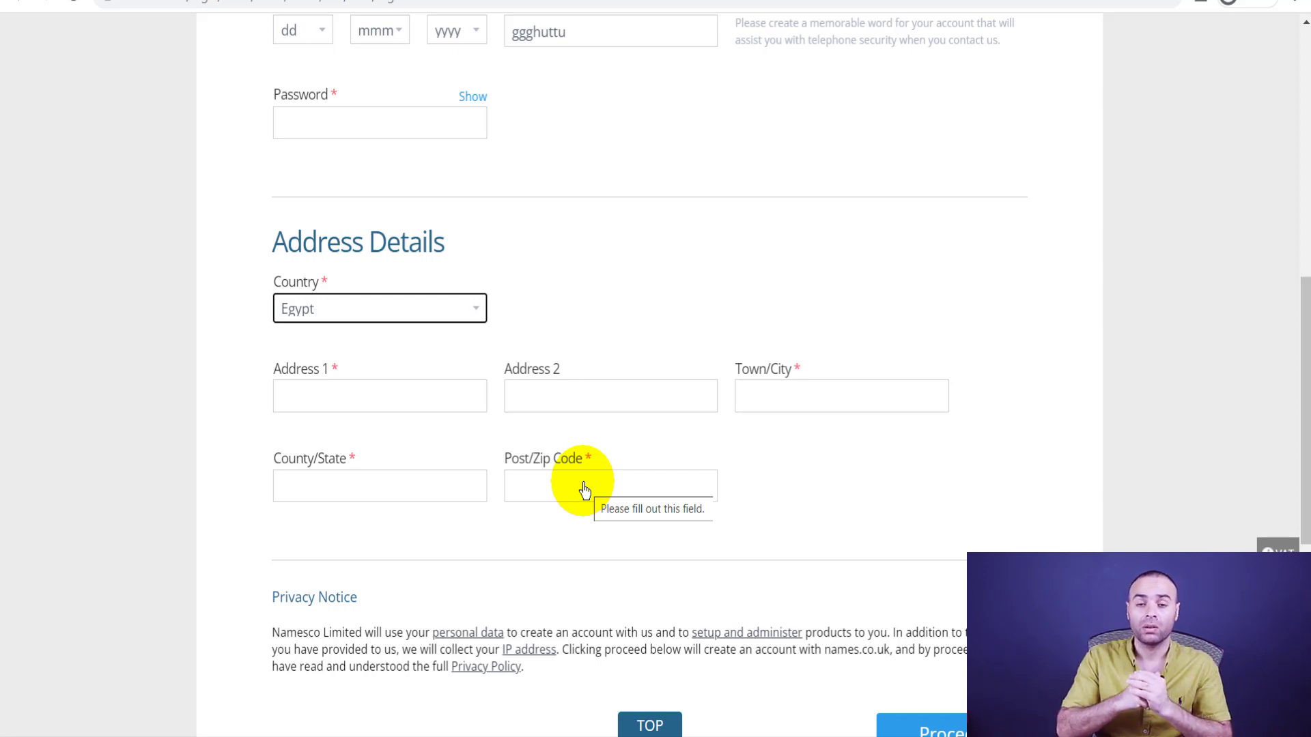
pyautogui.scroll(1, 729, 375)
pyautogui.scroll(-5, 729, 381)
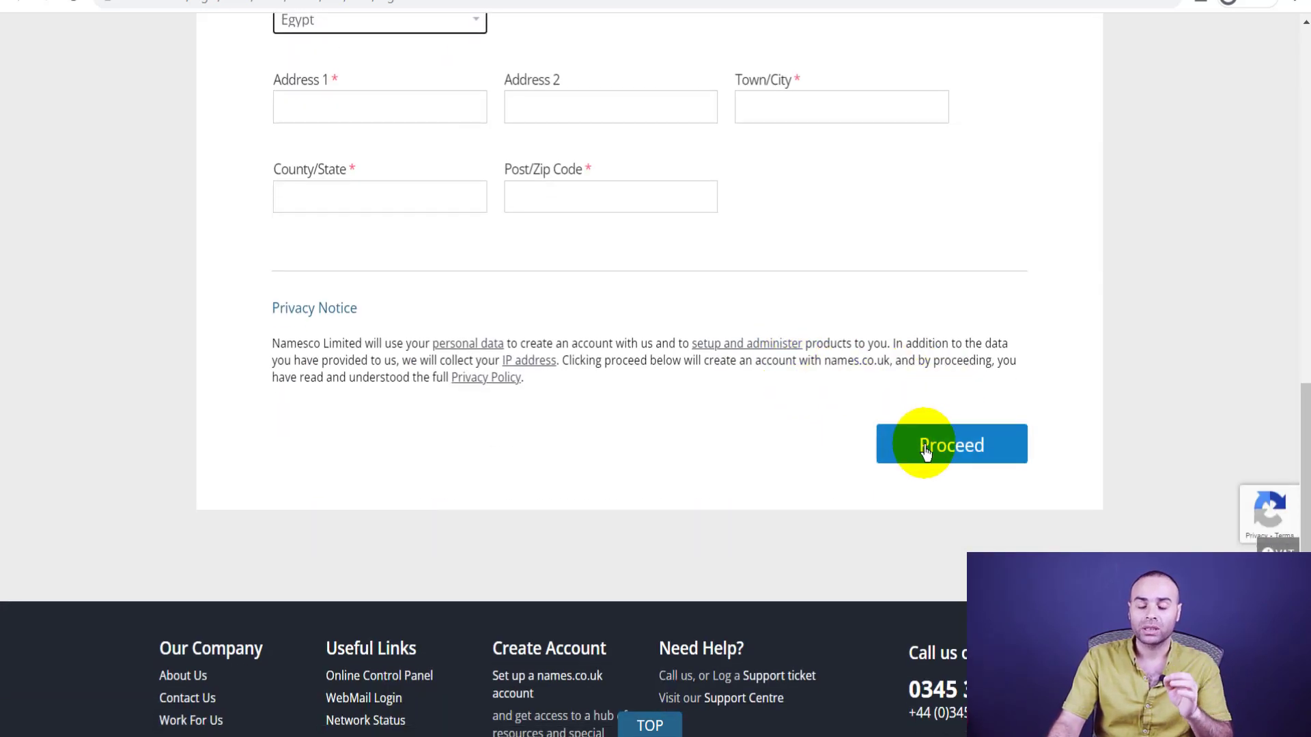
# Step: Submit the account details, decline saving the password, accept the terms and proceed to payment
pyautogui.click(926, 451)
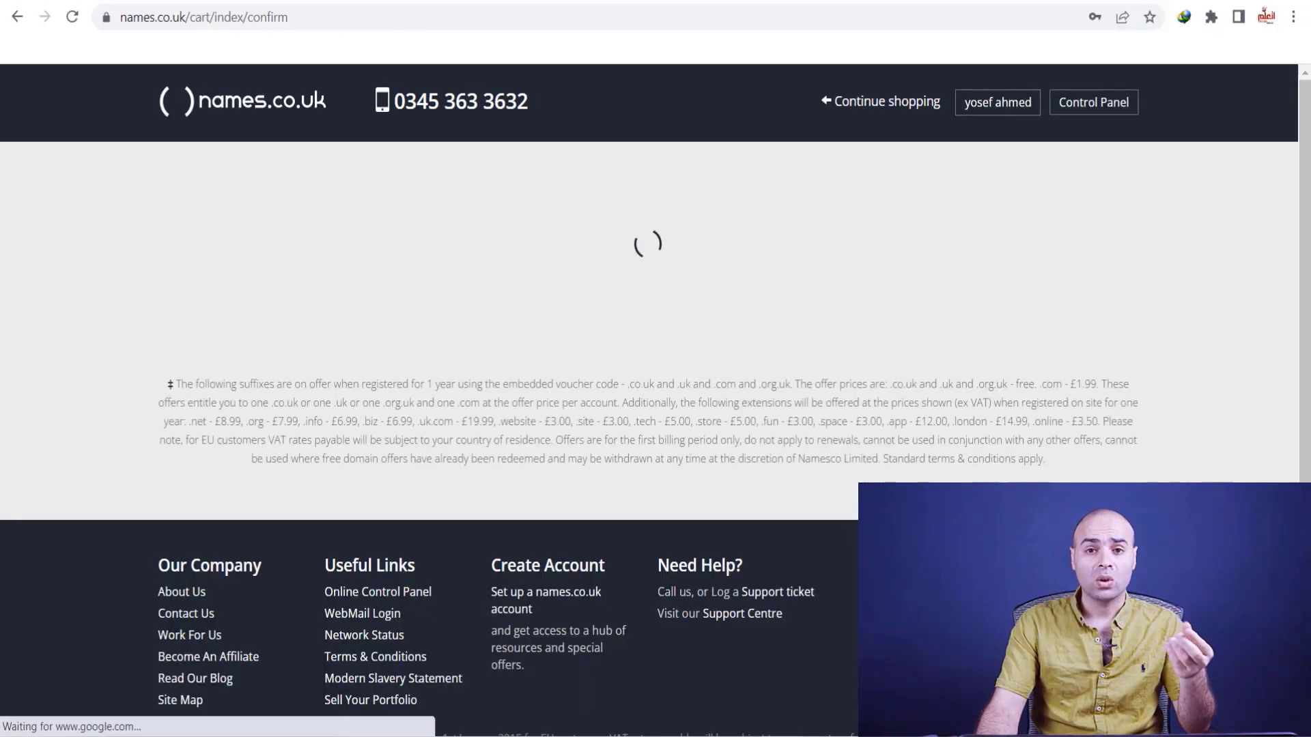
pyautogui.click(1124, 323)
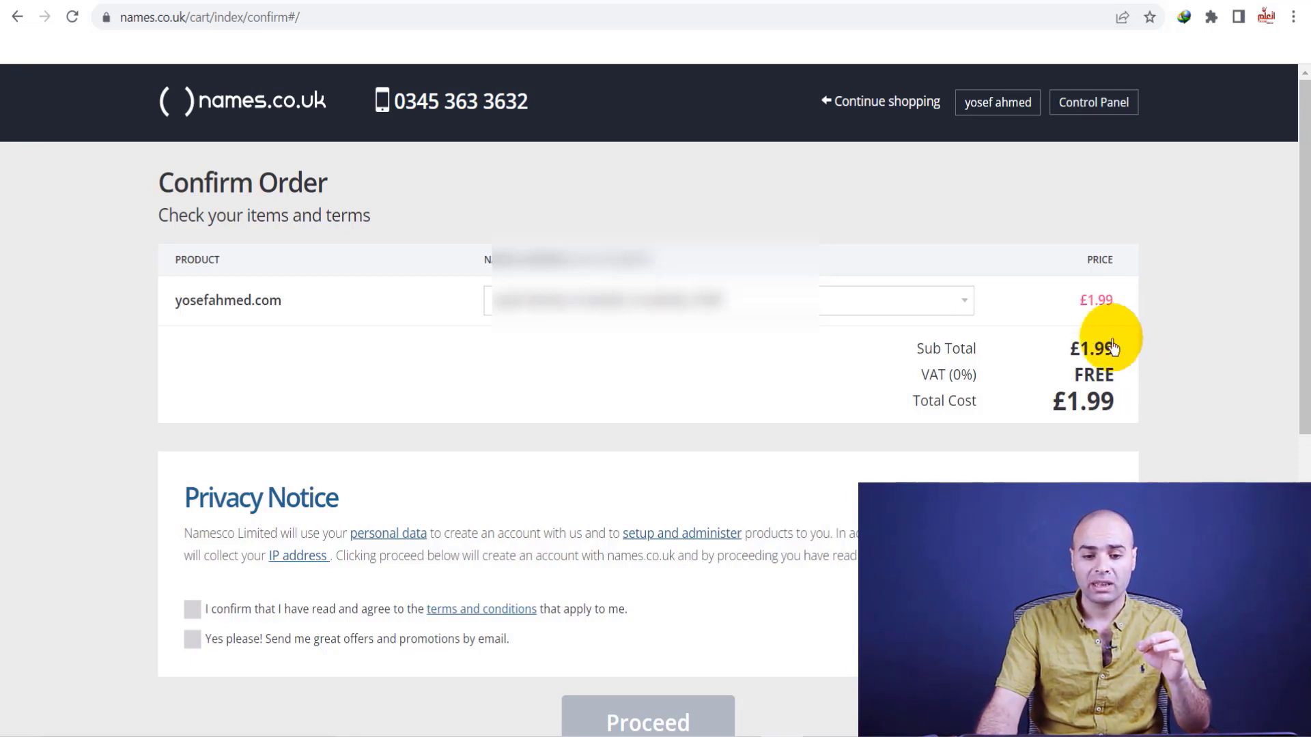
pyautogui.scroll(-1, 695, 450)
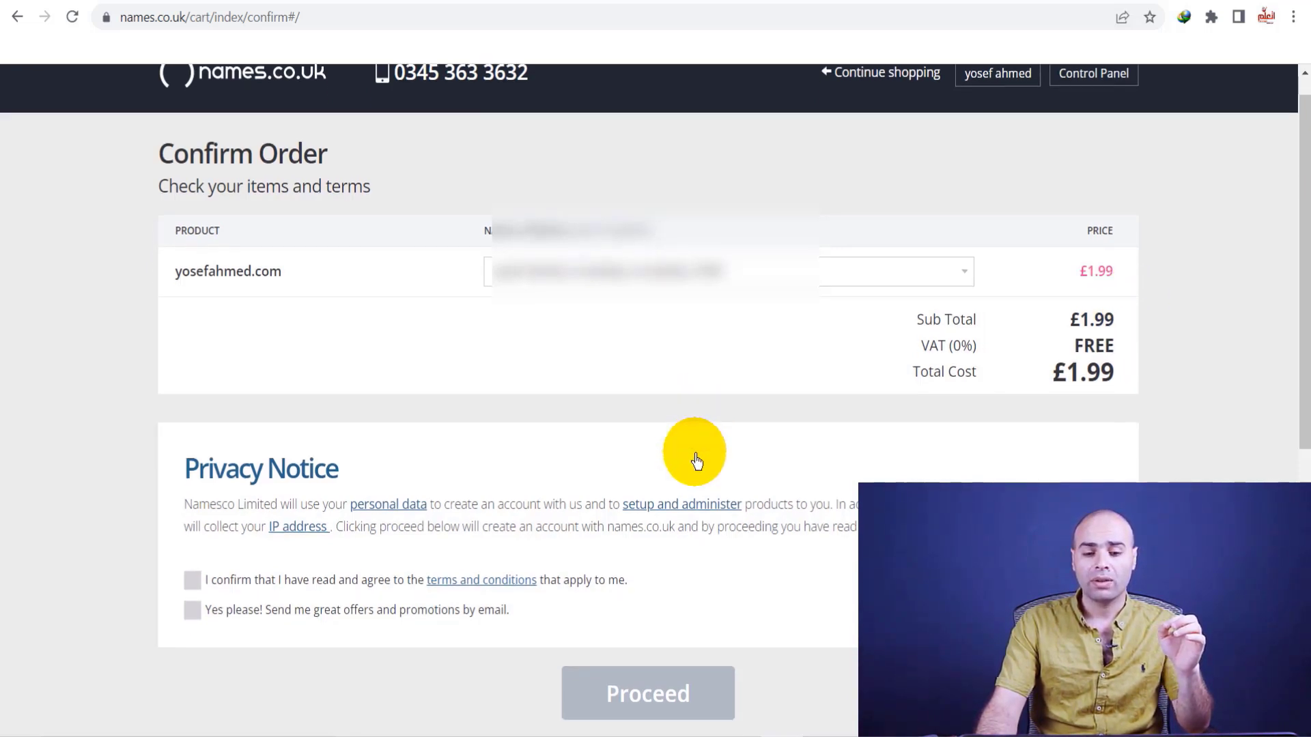
pyautogui.click(193, 531)
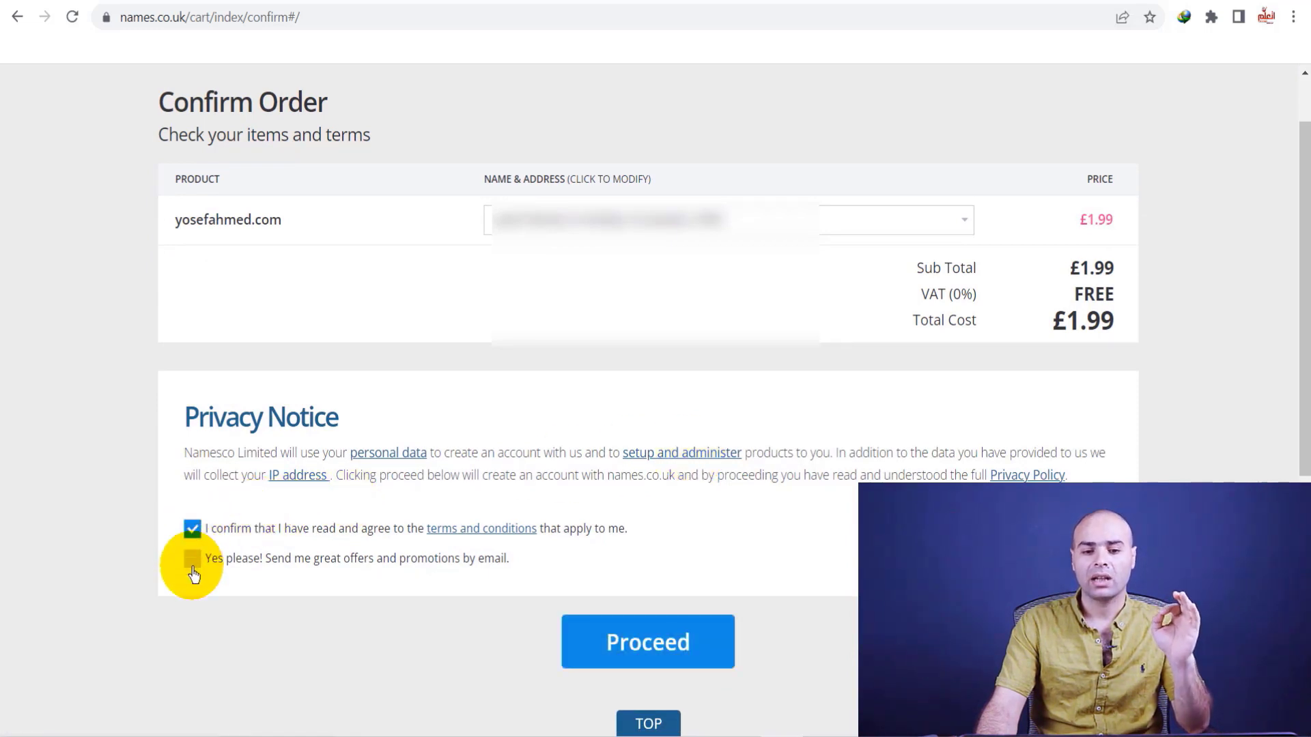
pyautogui.click(631, 646)
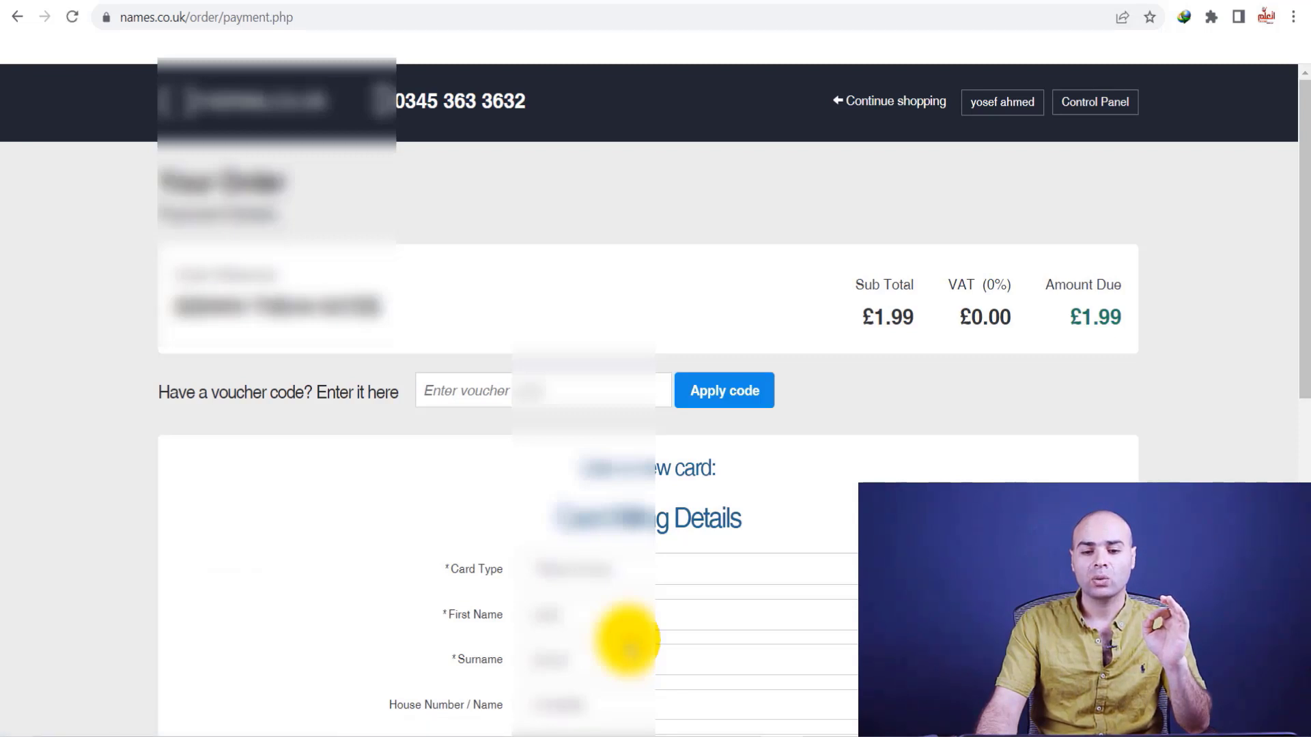
# Step: Fill in the card billing details with Visa as card type and confirm them
pyautogui.moveTo(1305, 356); pyautogui.dragTo(1305, 503)
pyautogui.click(759, 266)
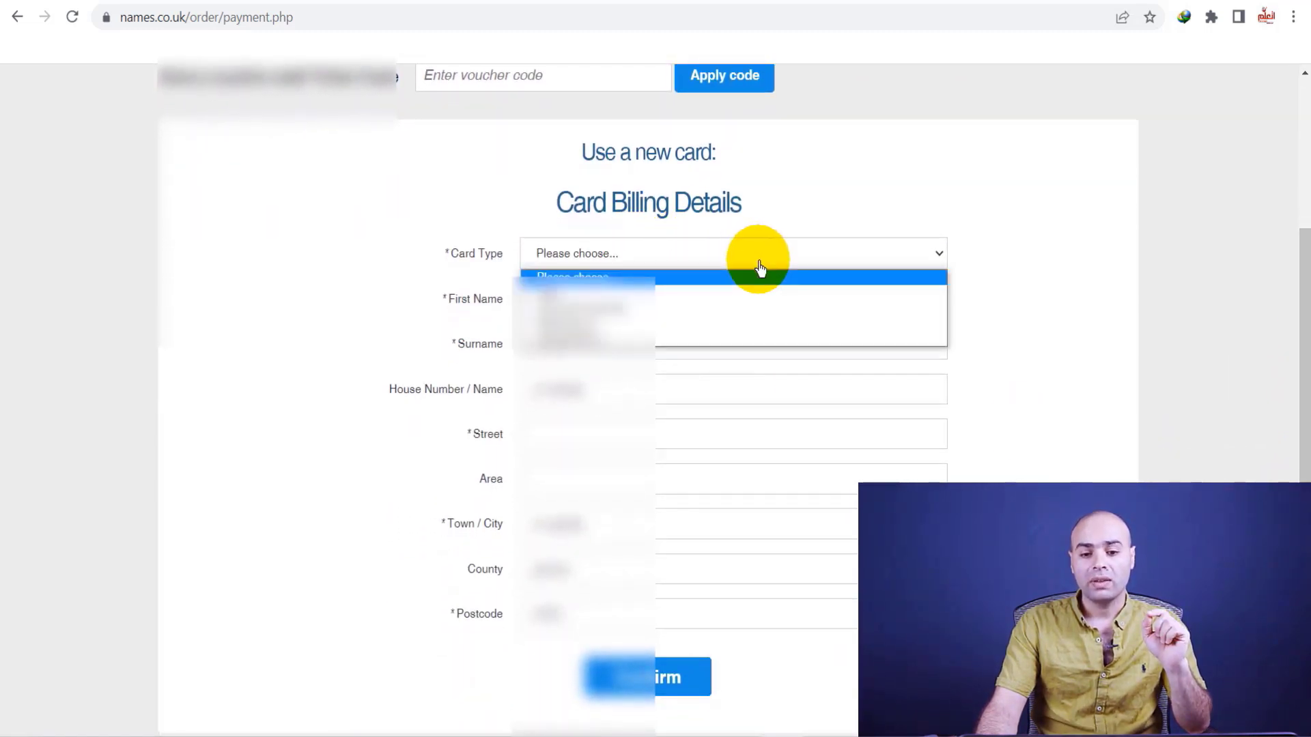
pyautogui.click(739, 295)
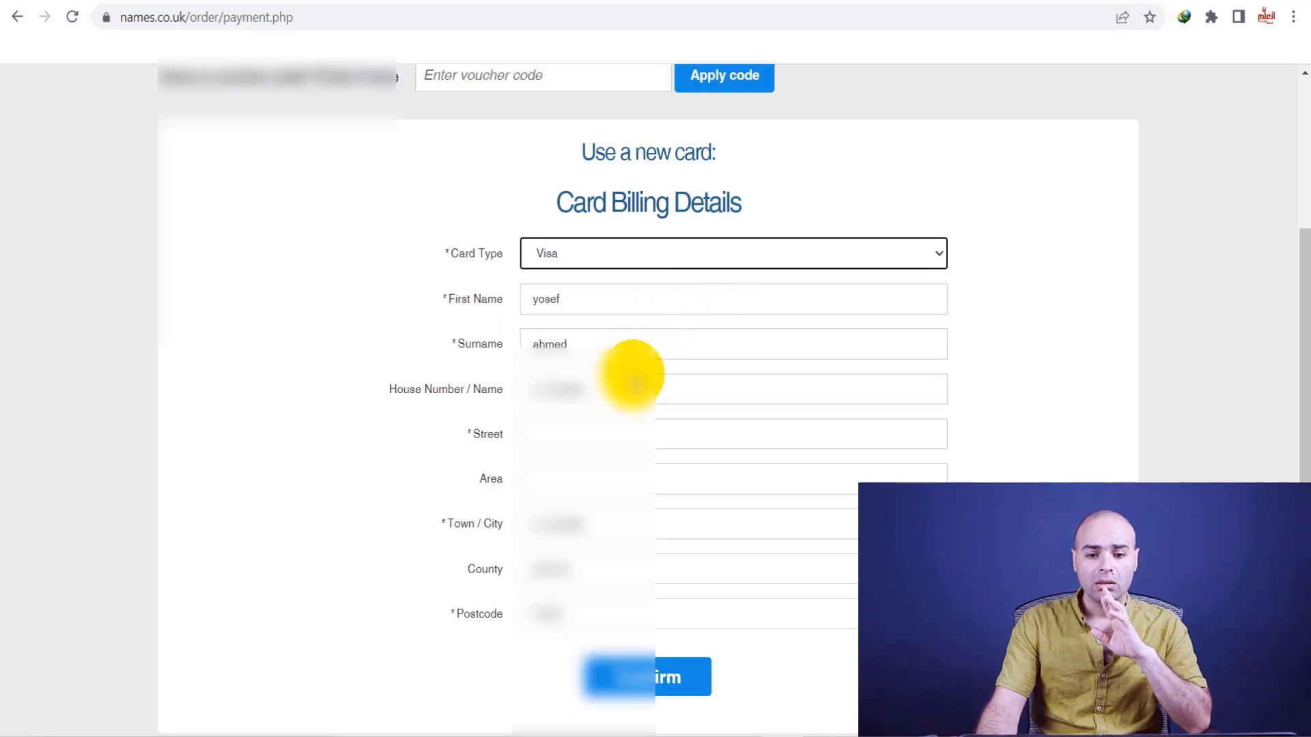
pyautogui.click(618, 440)
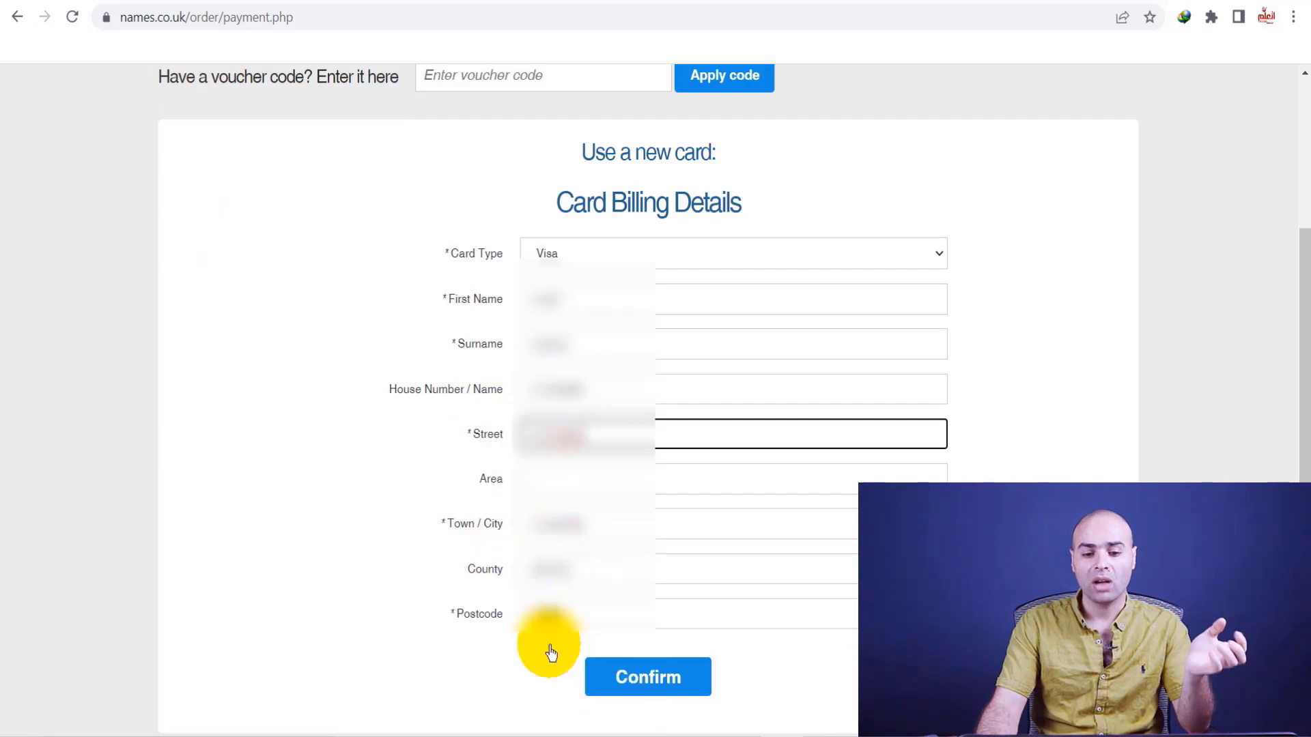
pyautogui.scroll(-2, 553, 649)
pyautogui.scroll(2, 558, 640)
pyautogui.click(629, 685)
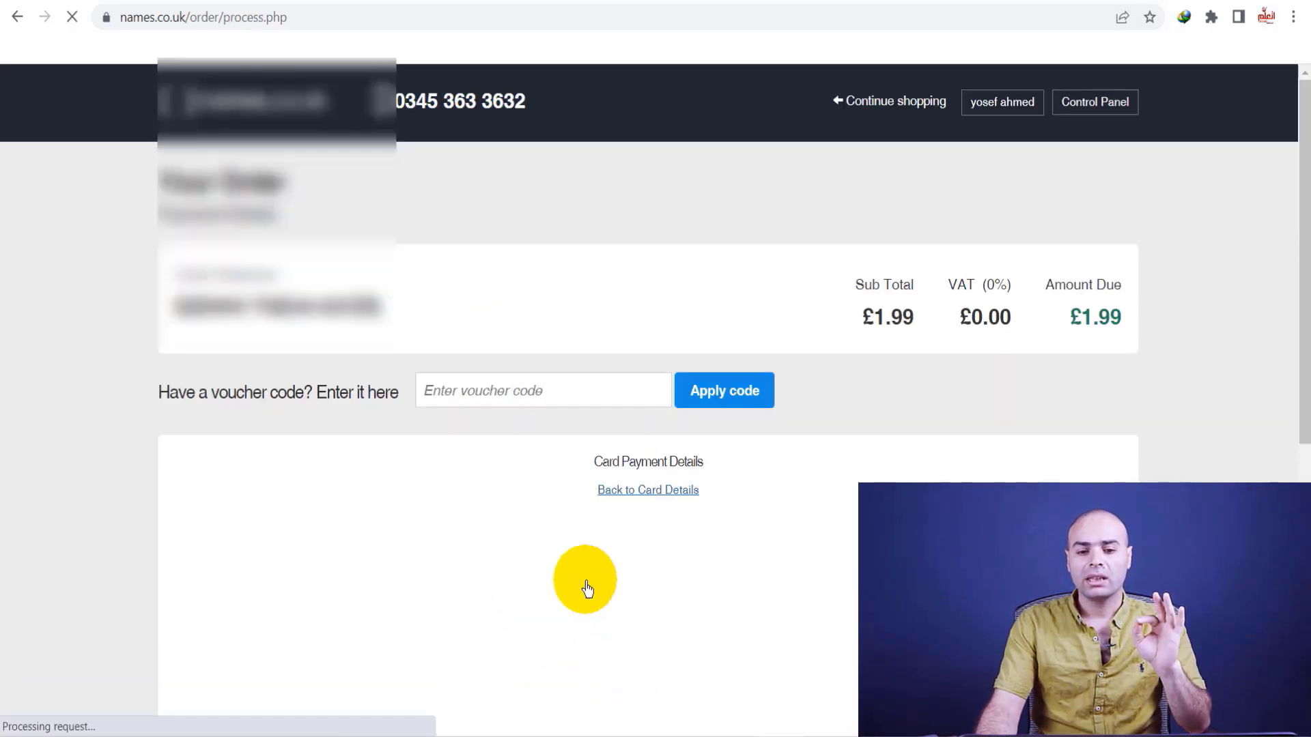
# Step: Enter the card payment details and place the £1.99 order
pyautogui.click(559, 554)
pyautogui.scroll(-5, 600, 363)
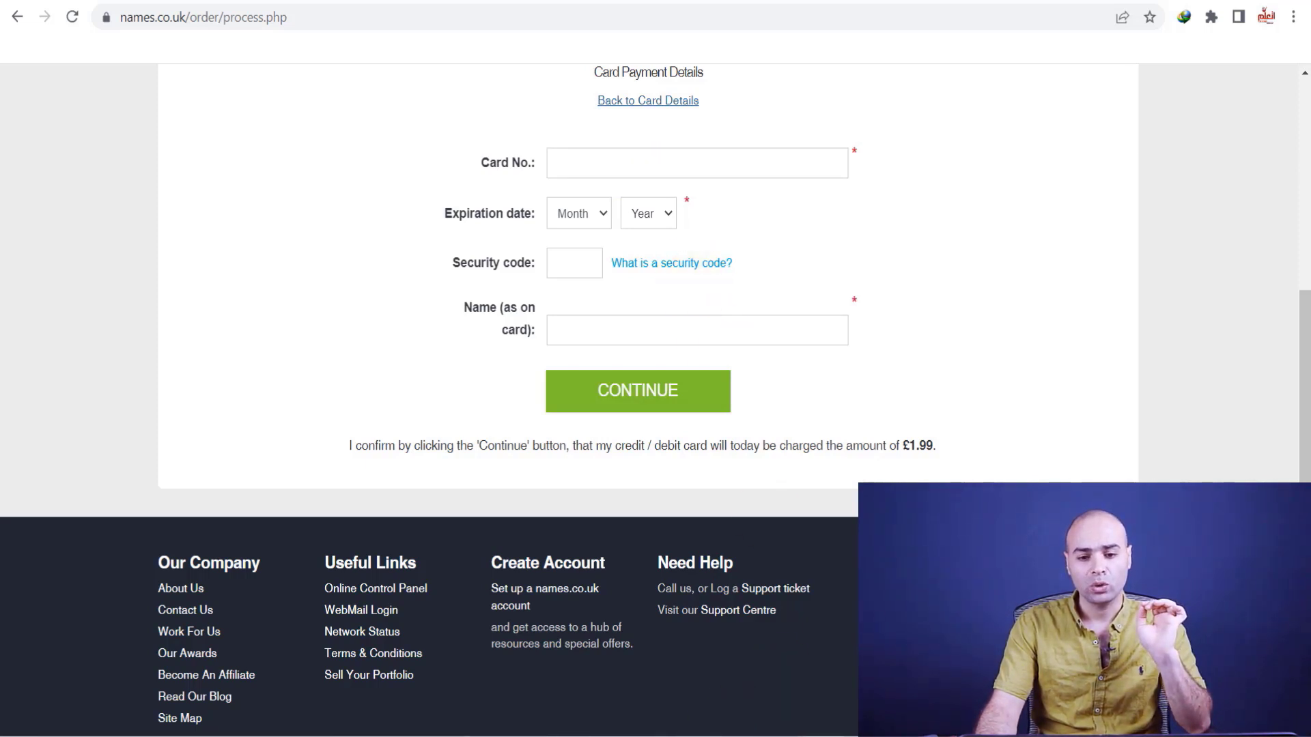
pyautogui.scroll(3, 671, 538)
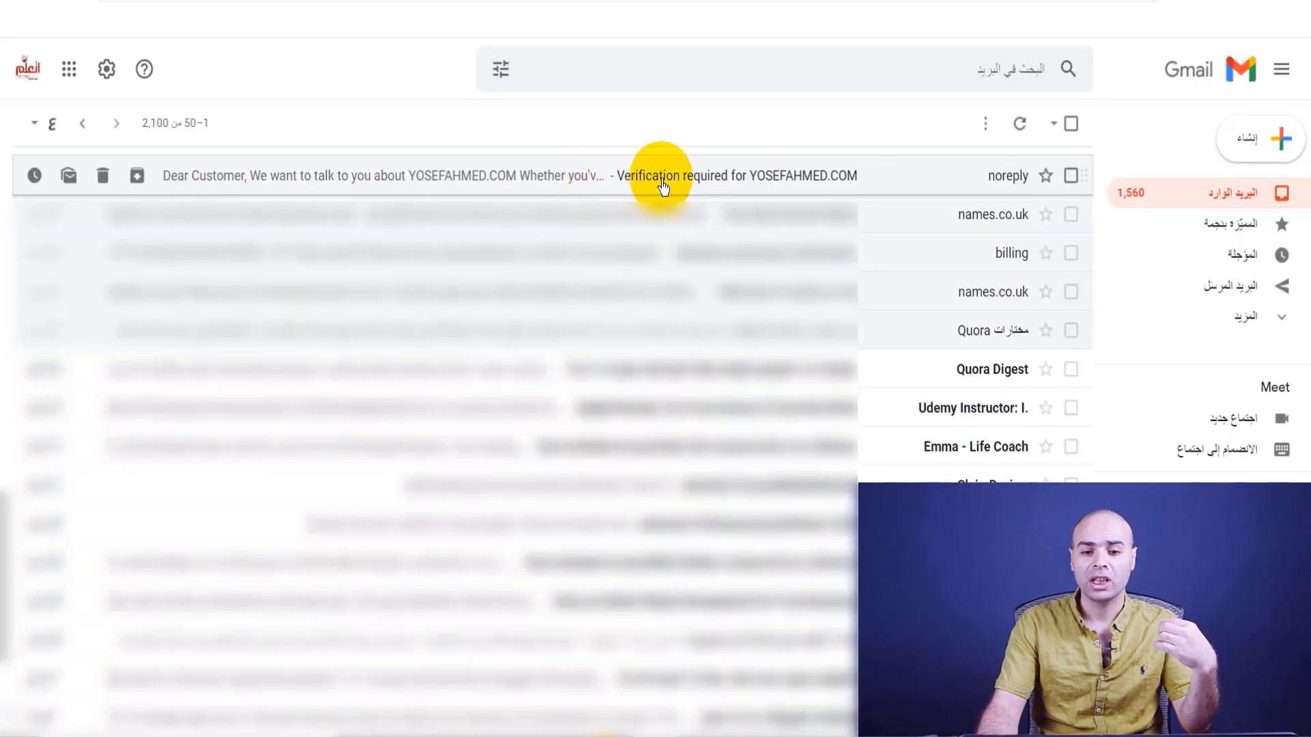
# Step: Open the YOSEFAHMED.COM verification email, follow its verify link, then open names.co.uk from the email
pyautogui.click(727, 181)
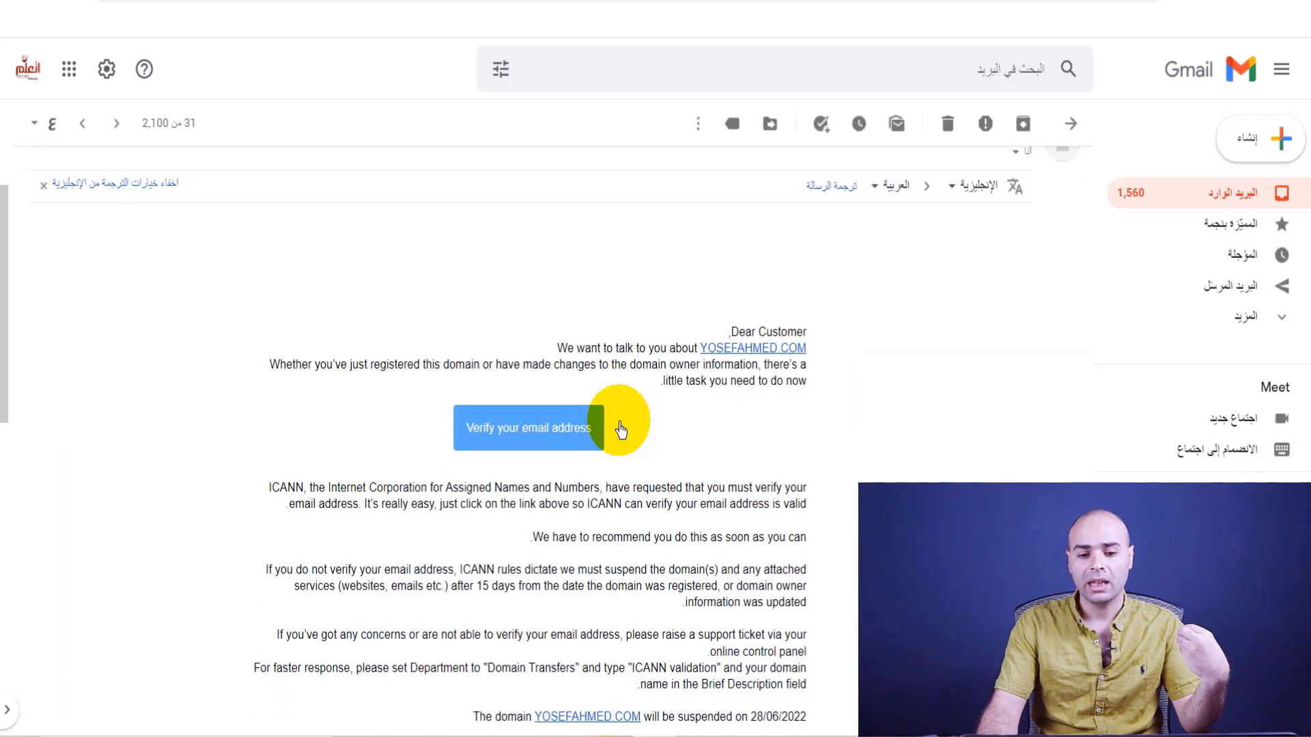
pyautogui.click(524, 438)
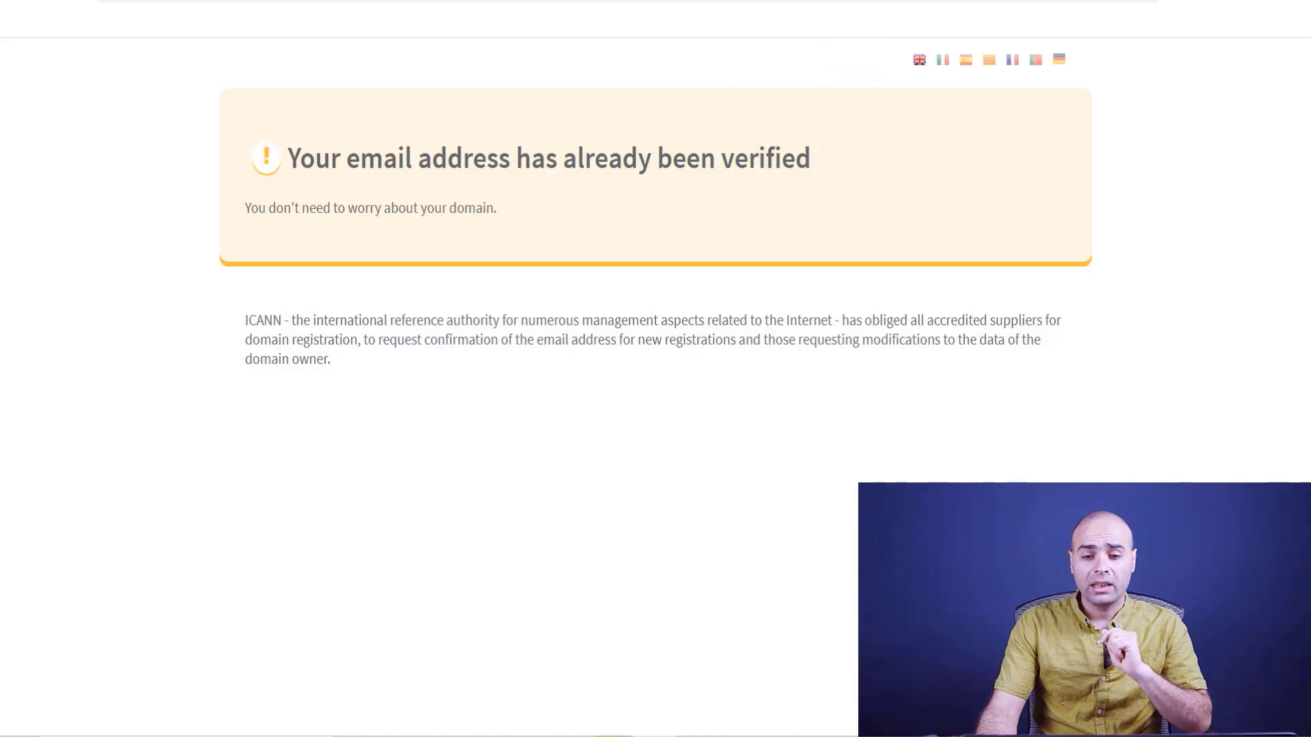
pyautogui.click(848, 4)
pyautogui.scroll(-8, 568, 380)
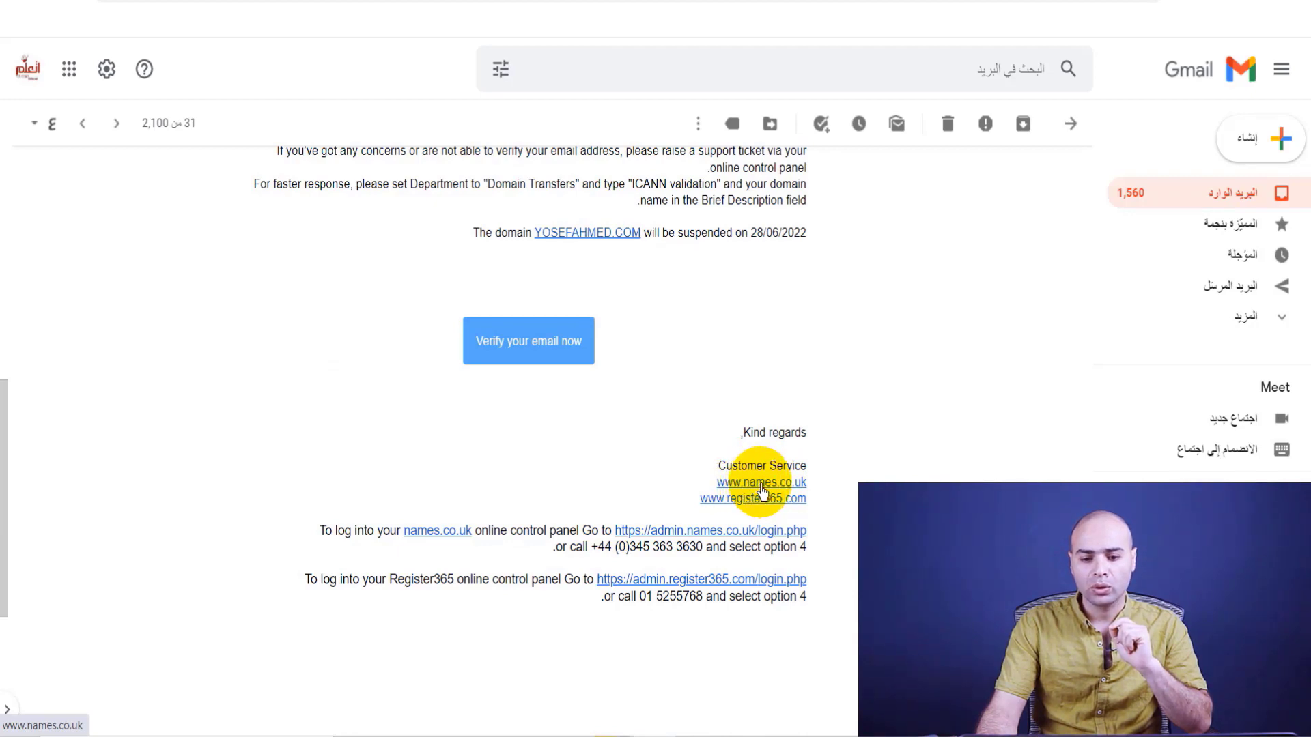
pyautogui.click(761, 483)
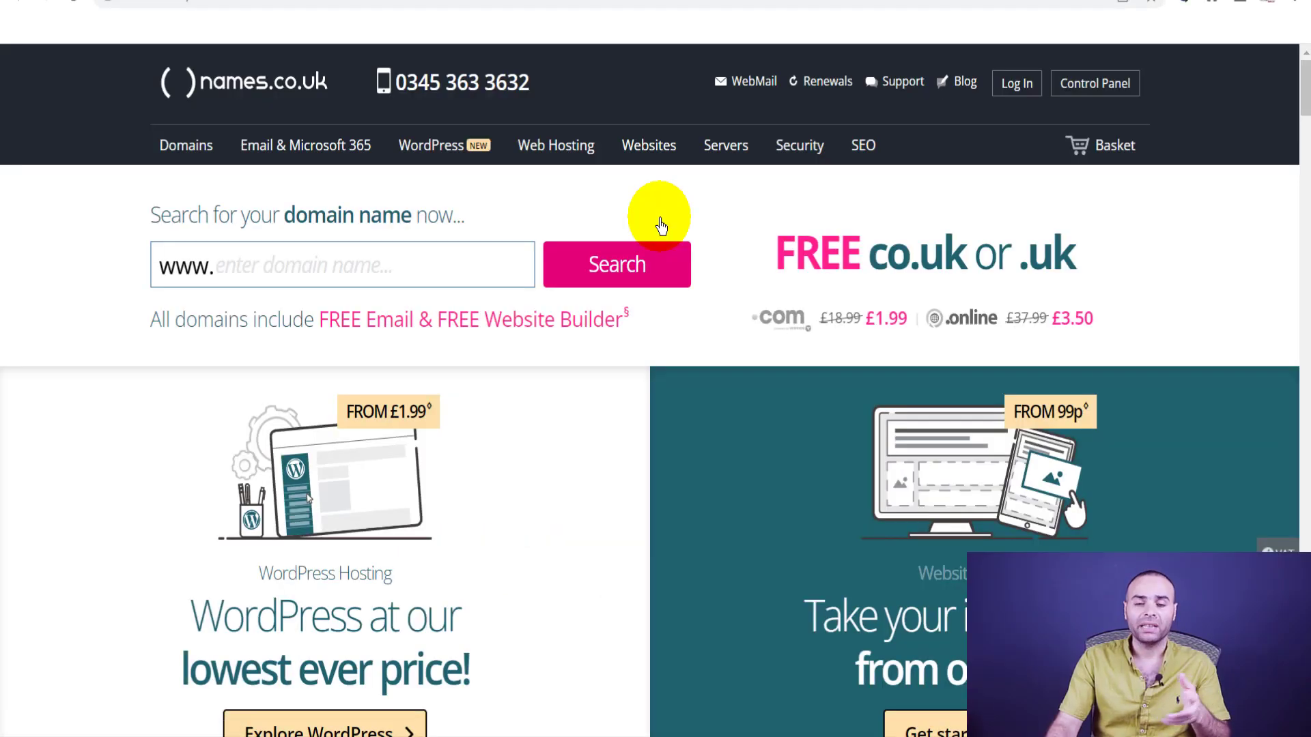
# Step: Go to the names.co.uk account login
pyautogui.click(1012, 93)
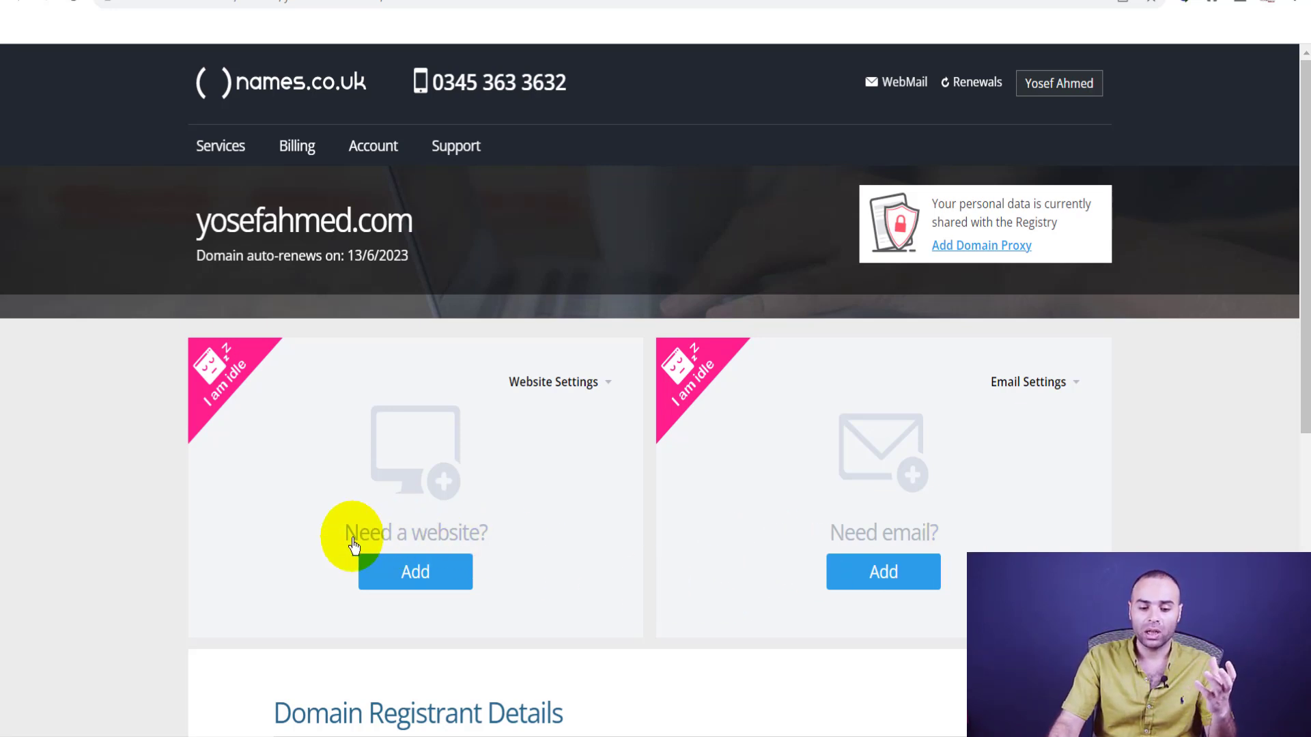
# Step: Activate Website Builder Free for yosefahmed.com and open the site for editing
pyautogui.moveTo(344, 532); pyautogui.dragTo(487, 558)
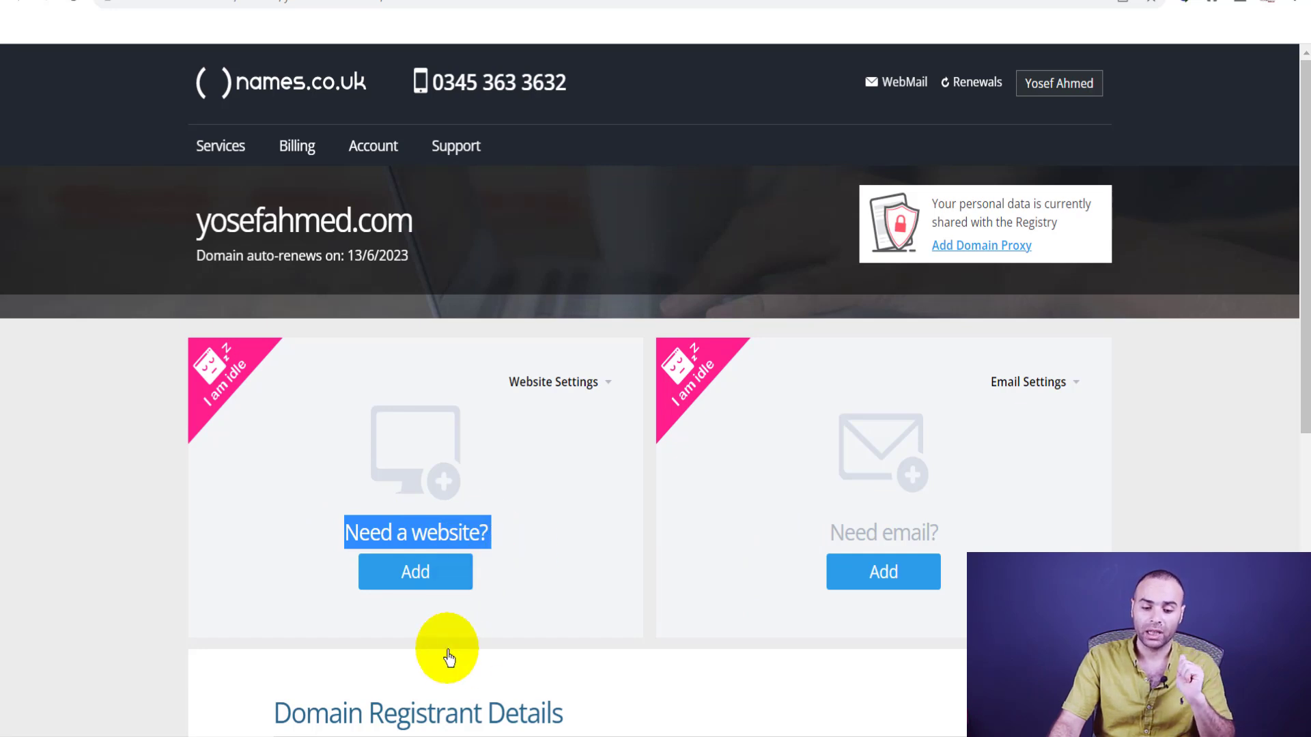
pyautogui.click(556, 607)
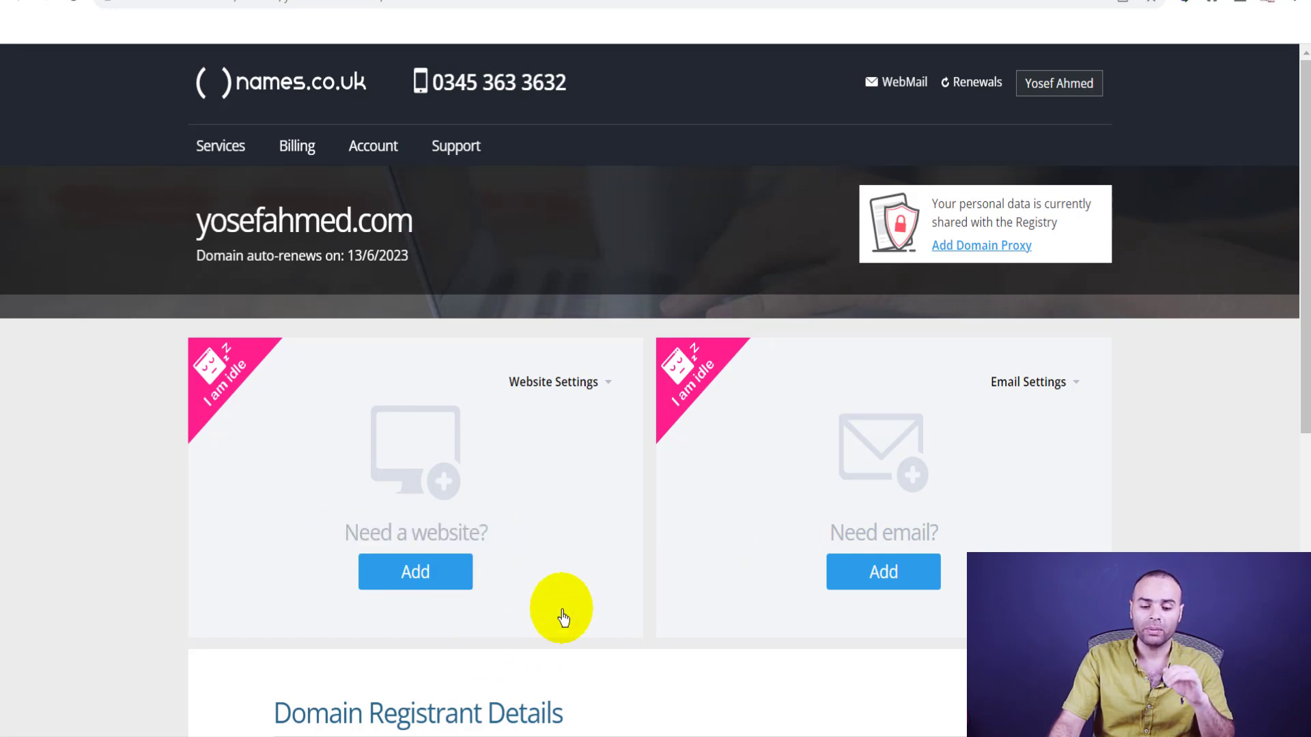
pyautogui.click(419, 580)
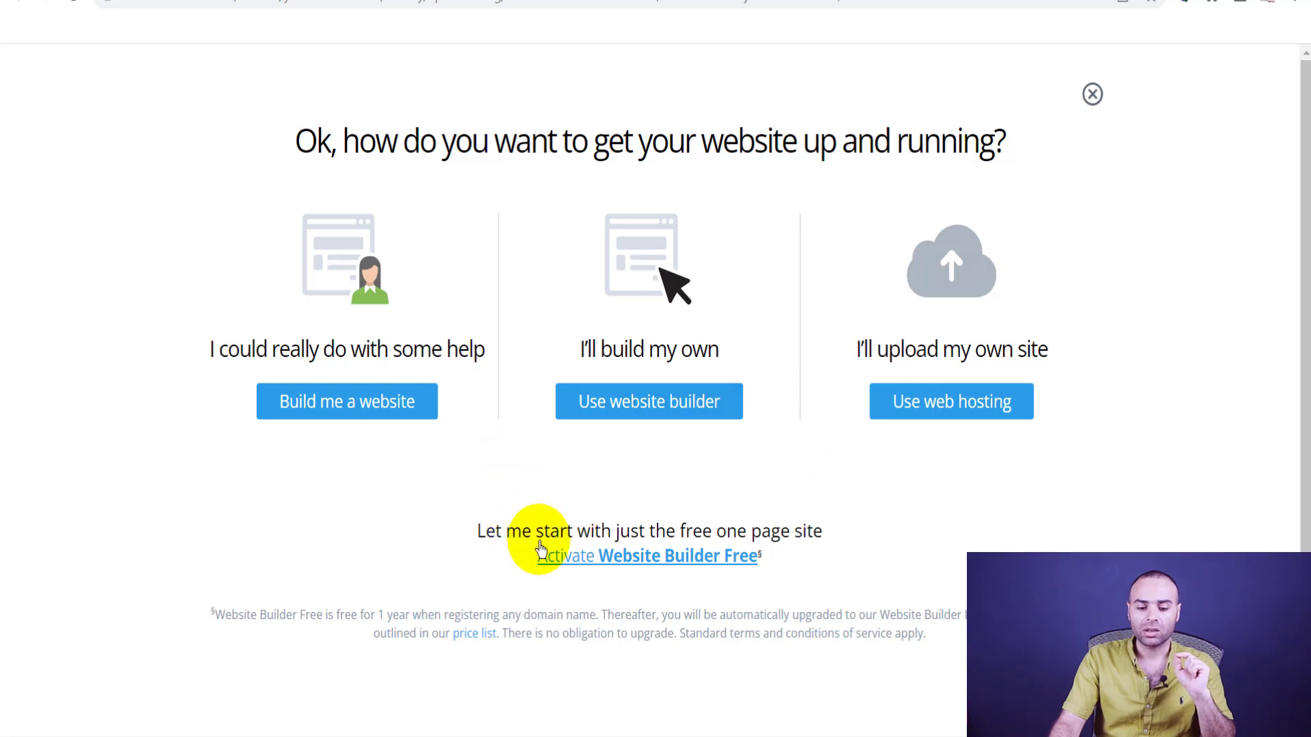
pyautogui.click(643, 567)
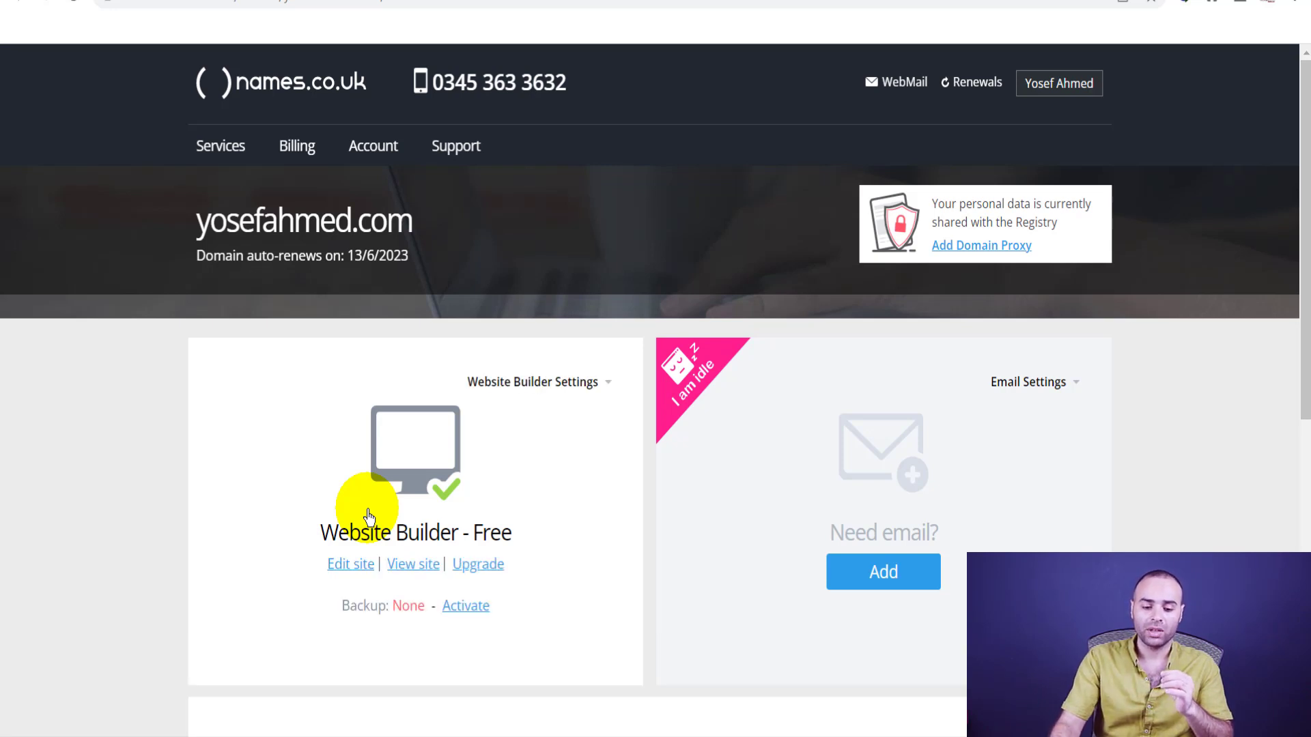
pyautogui.click(351, 565)
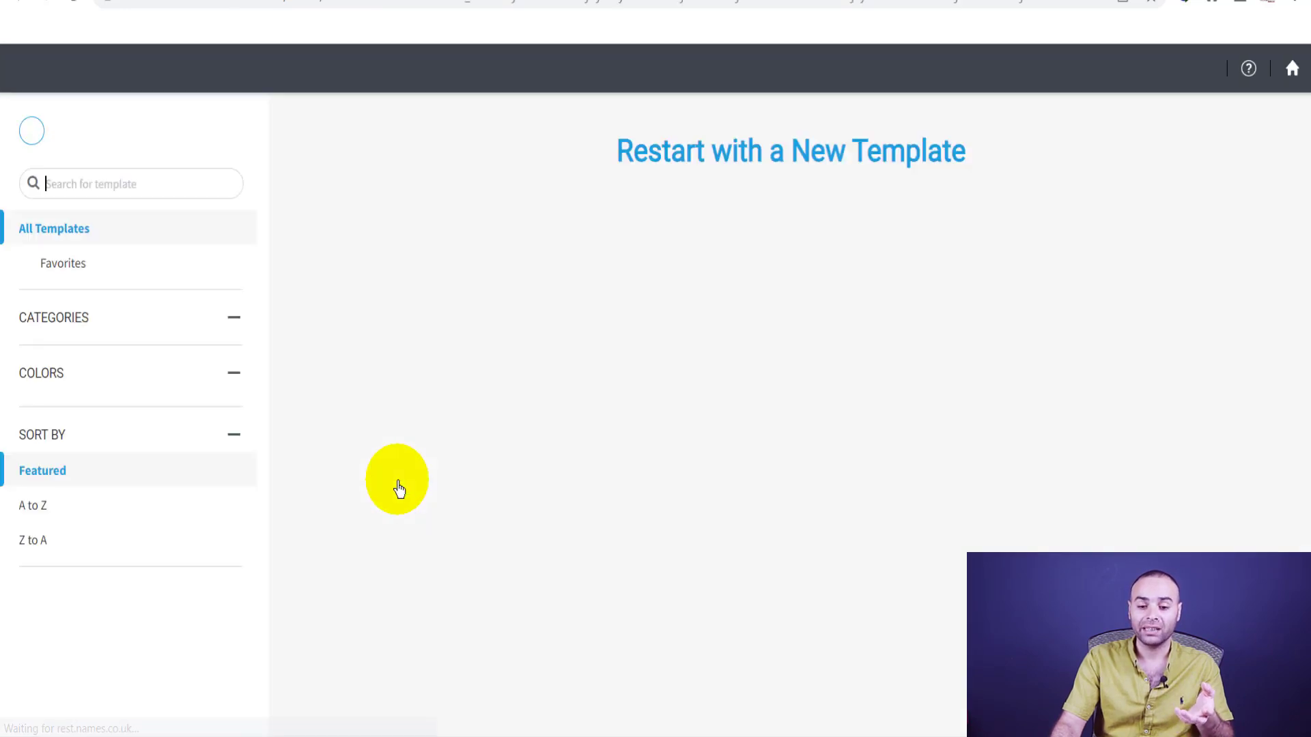
pyautogui.moveTo(445, 497)
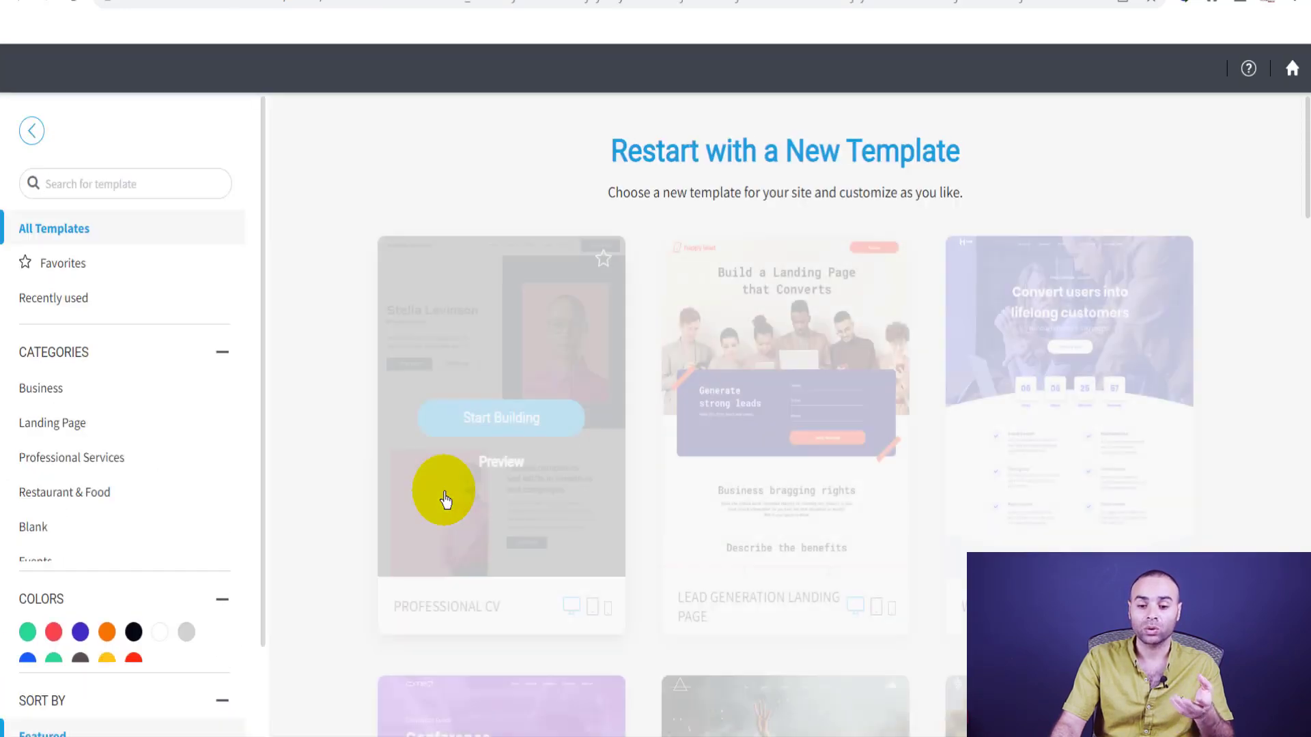